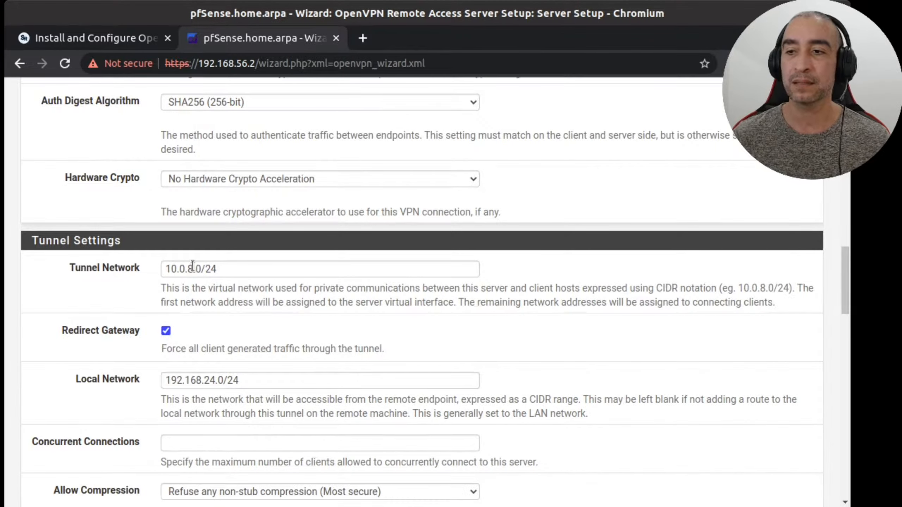
Step: Set the tunnel's Local Network to 192.168.56.0/24
click(269, 381)
key(Left)
key(Left)
key(Left)
key(Left)
key(Left)
text(.)
key(Right)
key(Right)
key(Right)
key(Right)
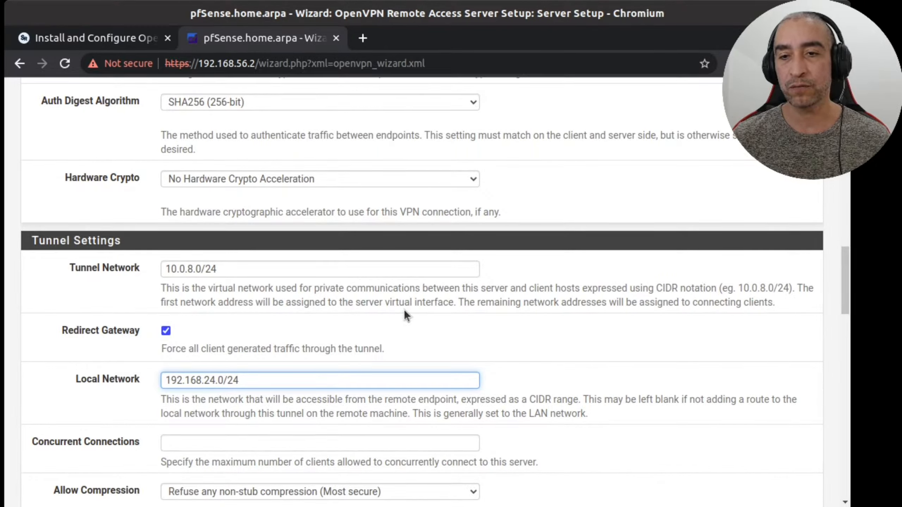
key(Left)
key(Left)
key(Left)
key(Left)
key(Left)
key(BackSpace)
key(BackSpace)
text(56)
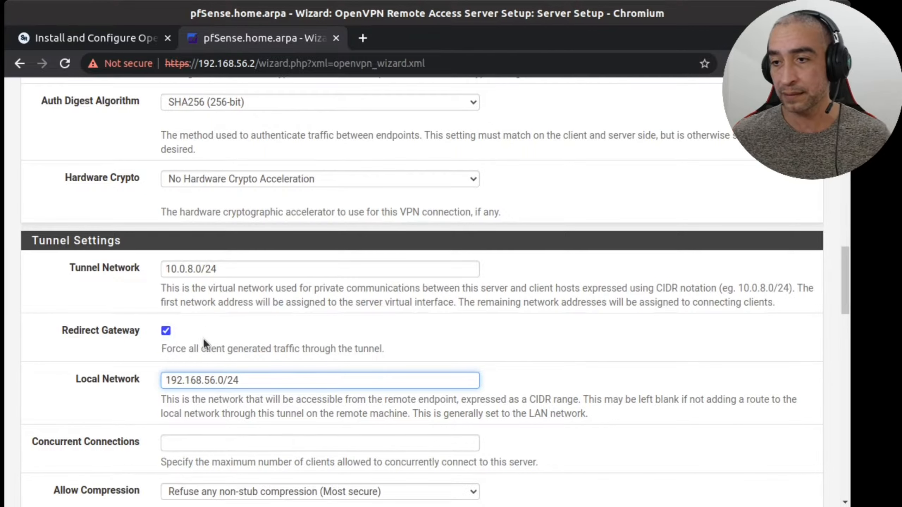
click(245, 382)
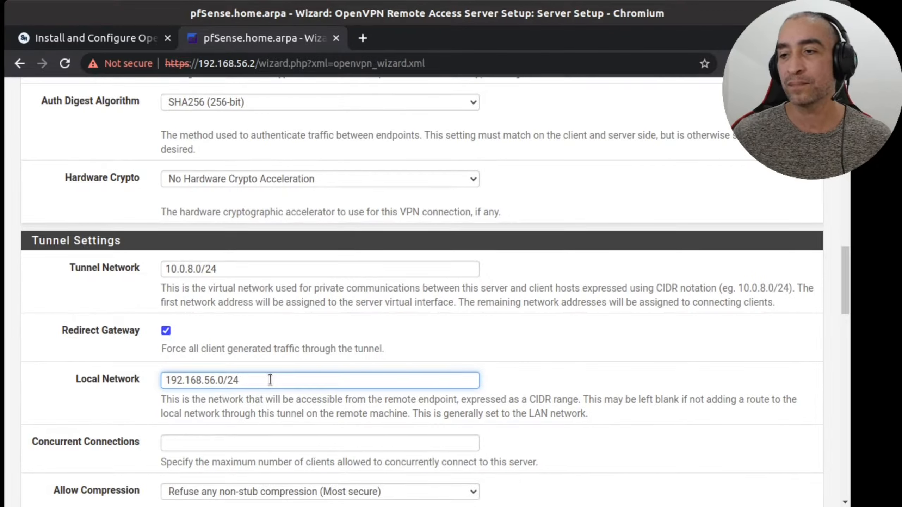
Step: Review the remaining tunnel settings, including concurrent connections, compression, inter-client communication and duplicate connections
scroll(270, 379, down, 2)
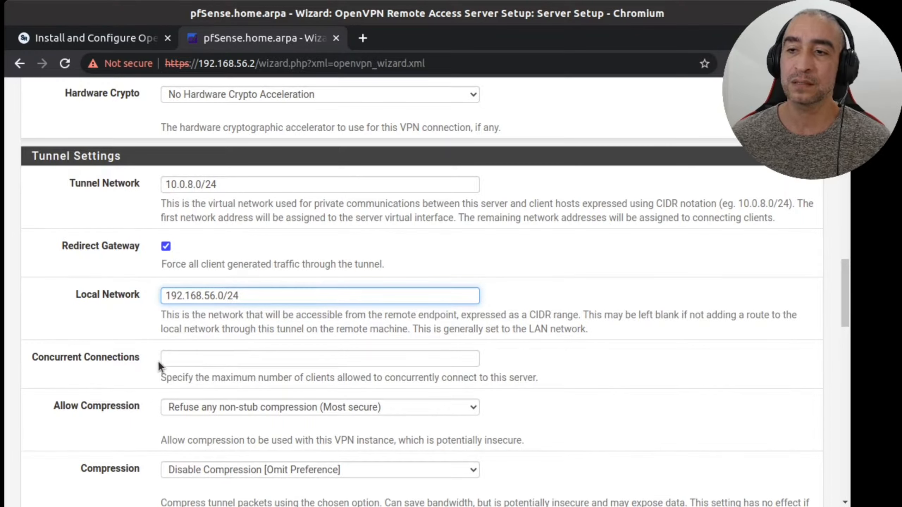
click(203, 356)
scroll(203, 356, down, 4)
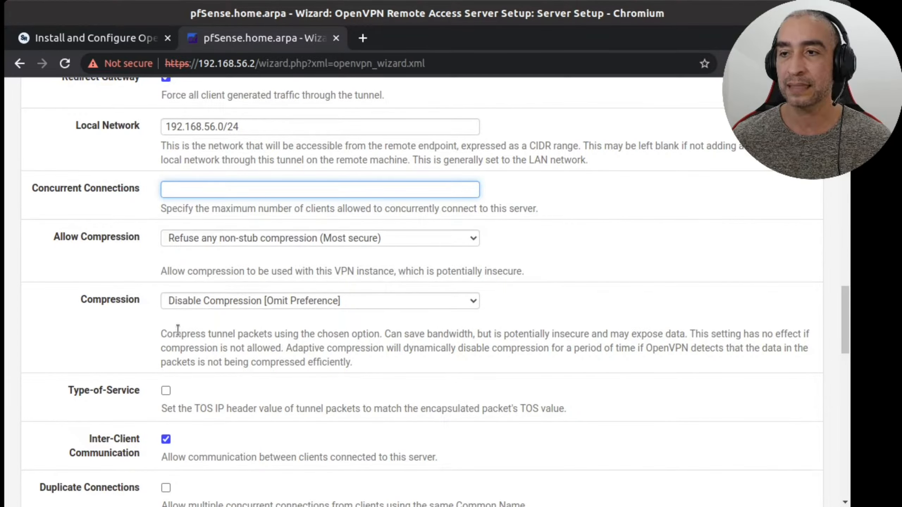
scroll(600, 358, down, 6)
scroll(587, 332, up, 6)
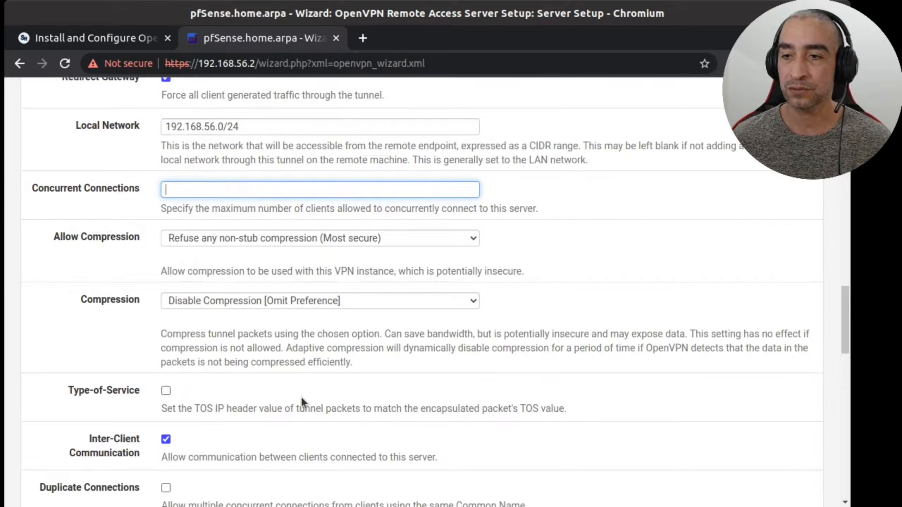
scroll(302, 395, down, 4)
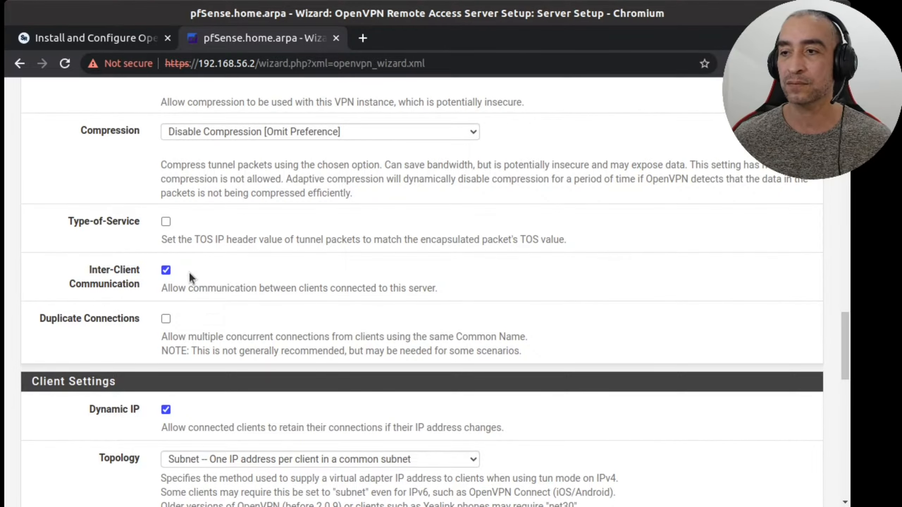
scroll(263, 260, down, 3)
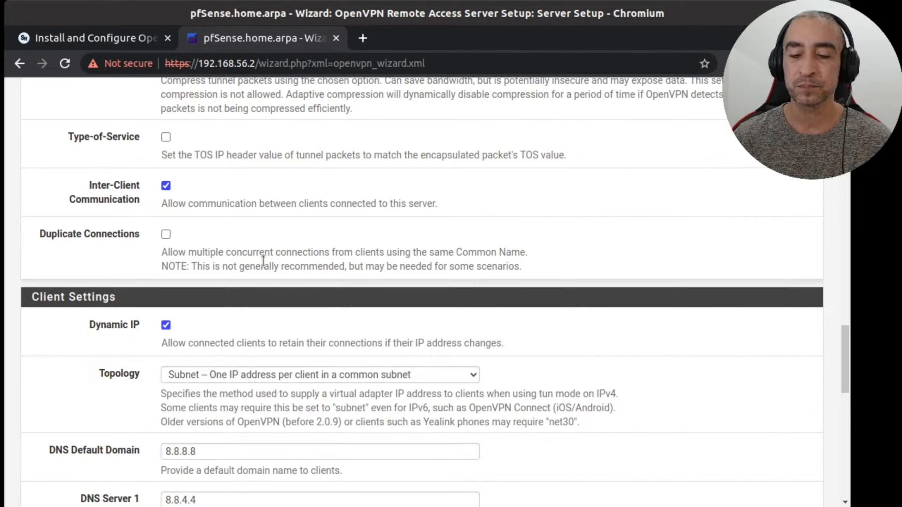
scroll(263, 260, down, 5)
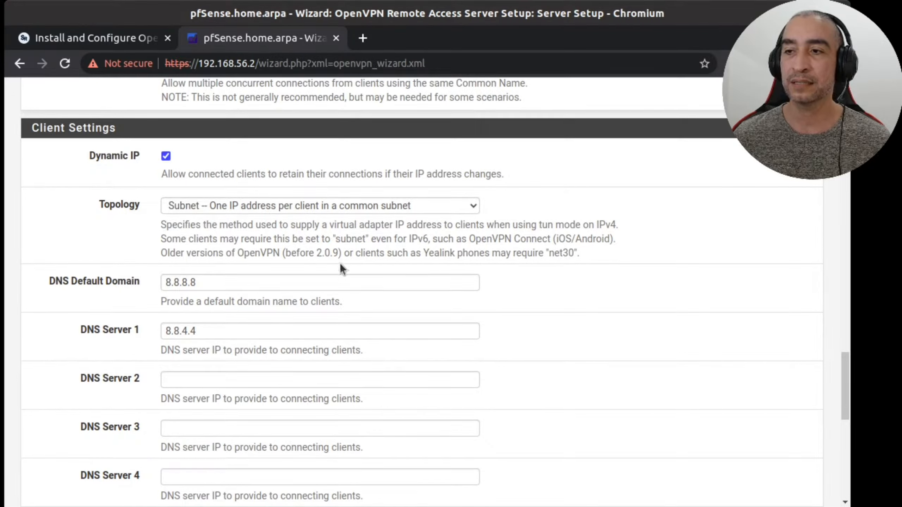
Step: Choose "Subnet -- One IP address per client in a common subnet" as the client topology
click(474, 209)
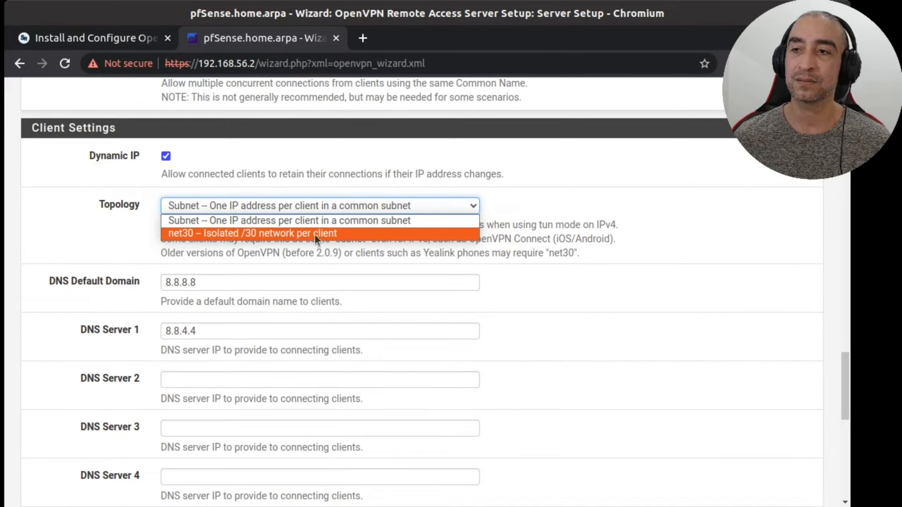
click(447, 217)
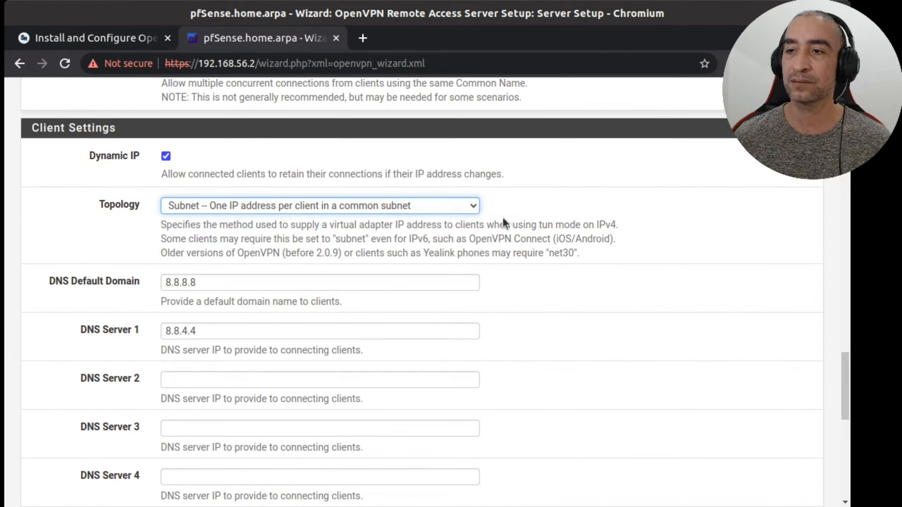
click(527, 211)
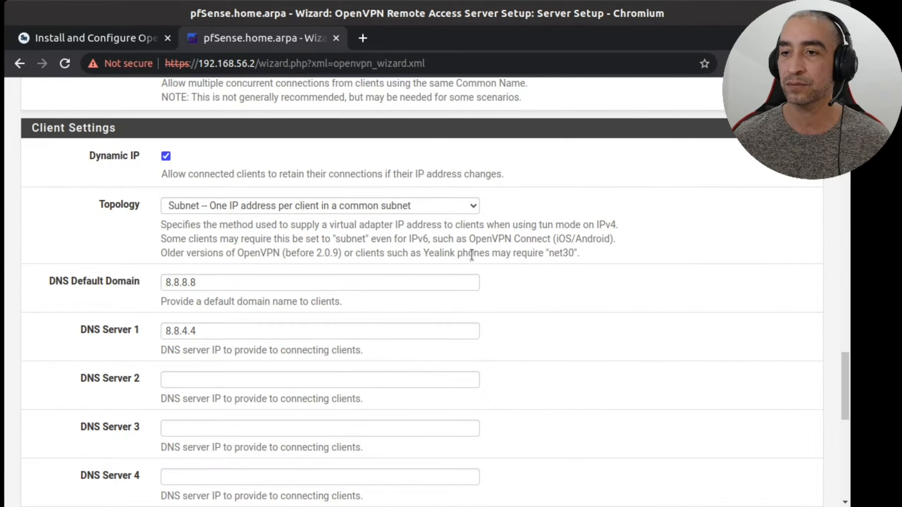
Step: Review the client DNS, NTP, NetBIOS and WINS settings through to the end of the server setup page
scroll(283, 268, down, 1)
scroll(283, 268, down, 2)
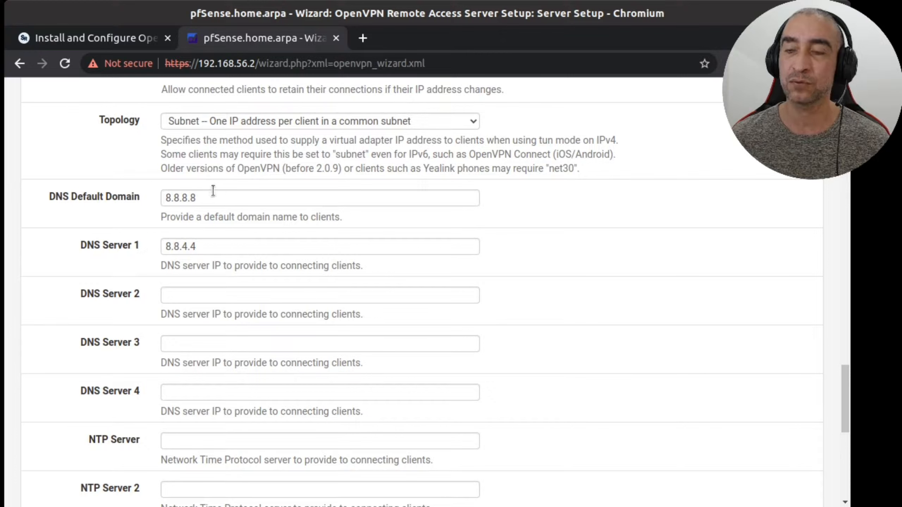
drag(209, 201, 150, 186)
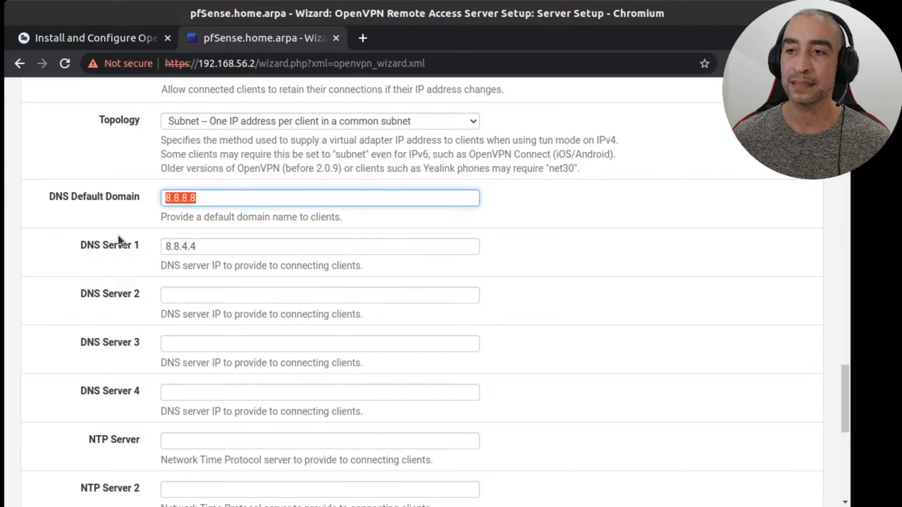
click(120, 247)
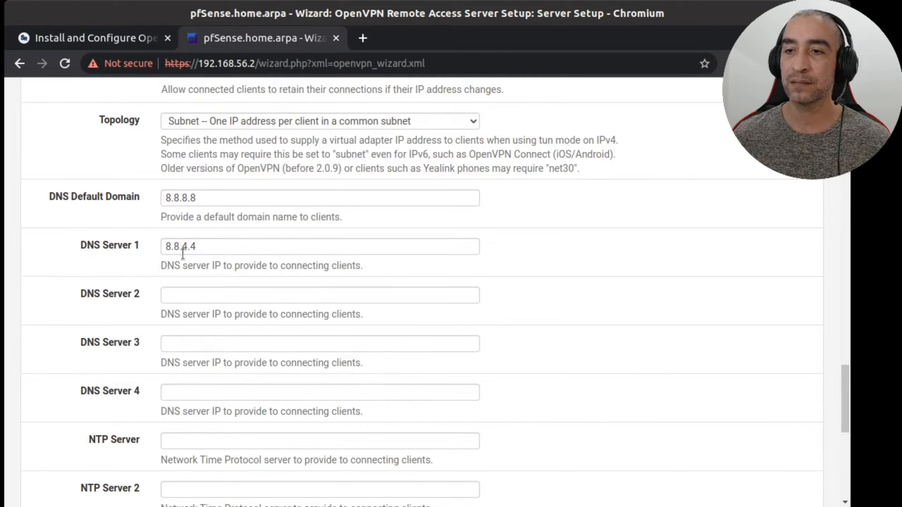
drag(209, 250, 146, 247)
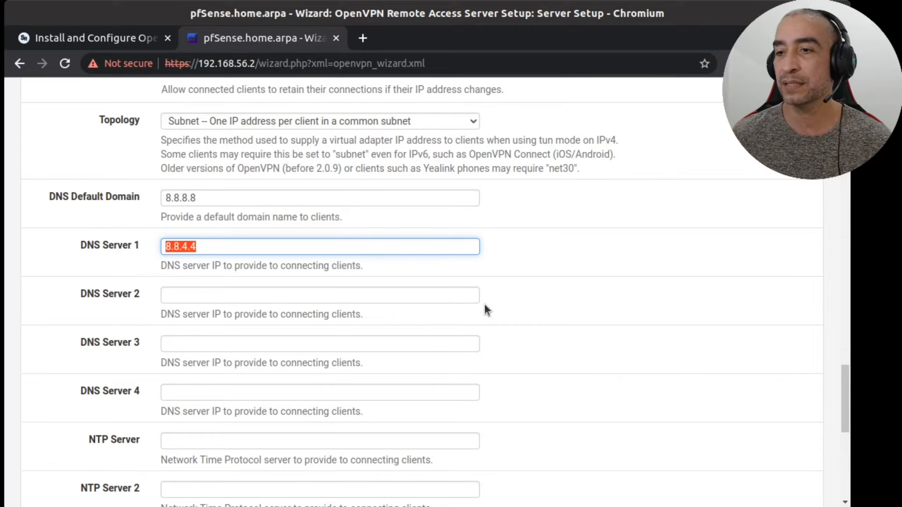
scroll(484, 305, down, 5)
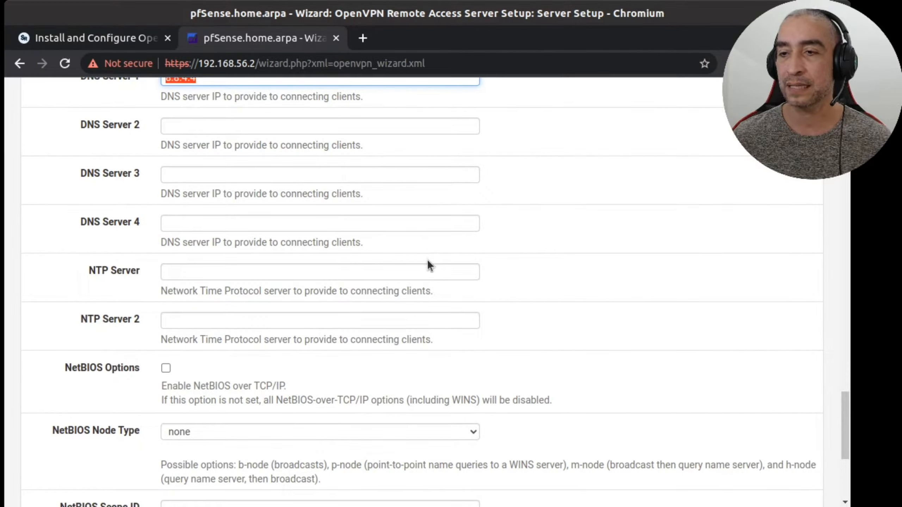
scroll(426, 249, down, 3)
scroll(418, 245, up, 5)
scroll(220, 265, up, 2)
scroll(450, 371, down, 12)
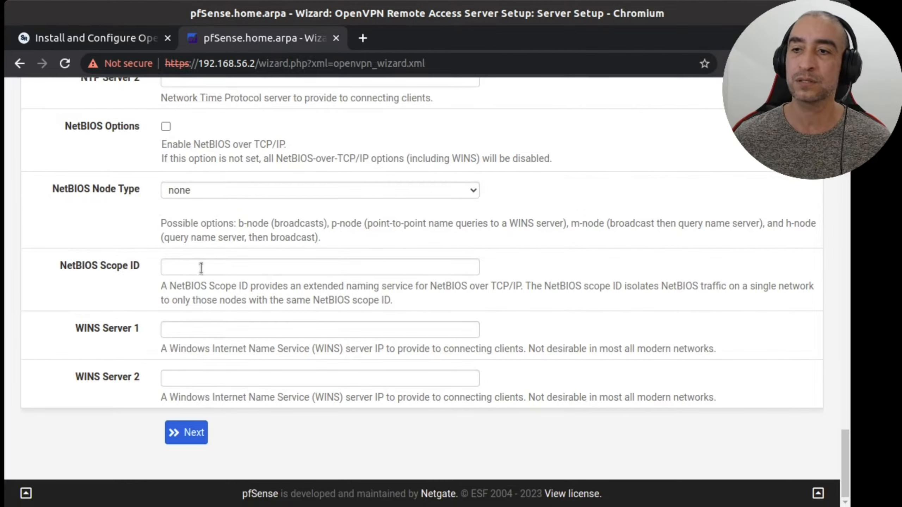
scroll(220, 284, up, 2)
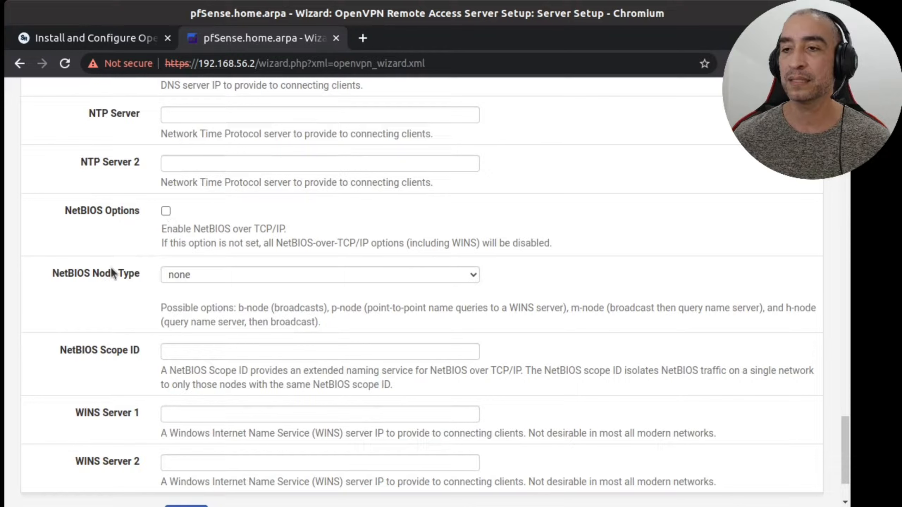
scroll(456, 394, down, 2)
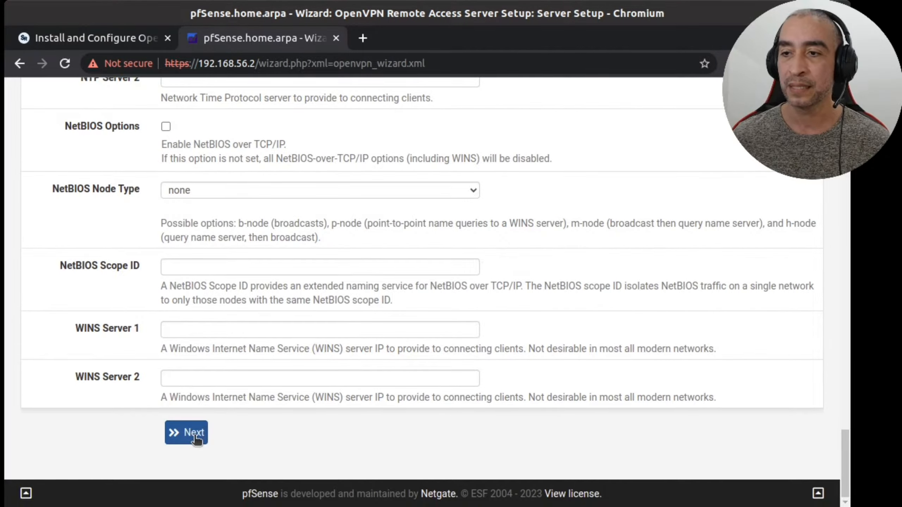
Step: Complete the OpenVPN server wizard with both the Firewall Rule and the OpenVPN rule enabled
click(195, 438)
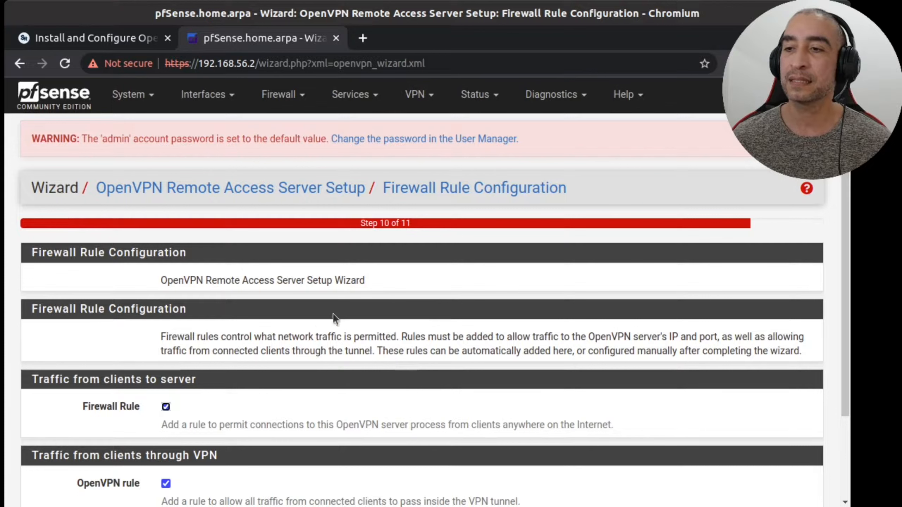
scroll(156, 426, down, 2)
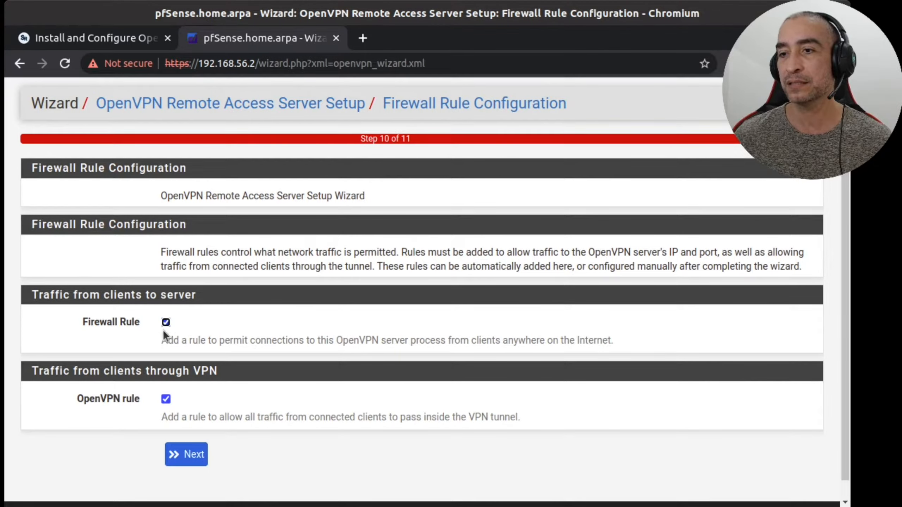
click(186, 456)
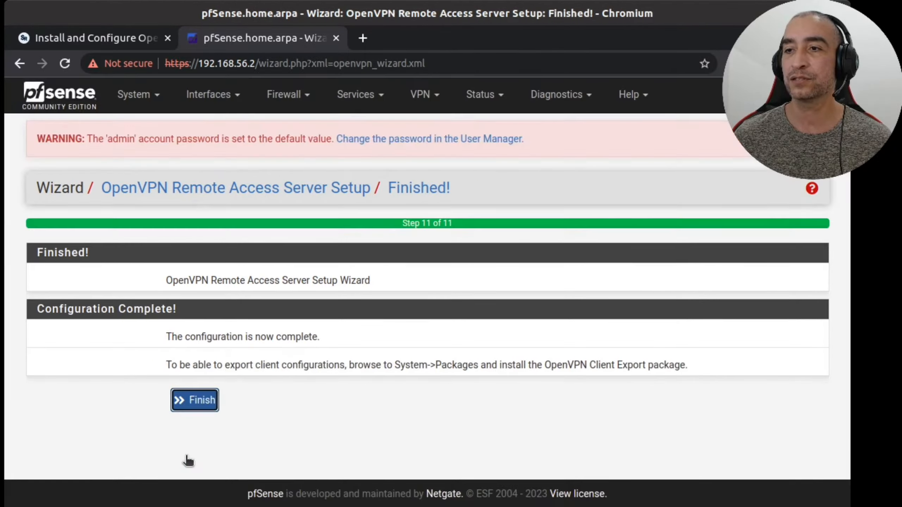
click(192, 402)
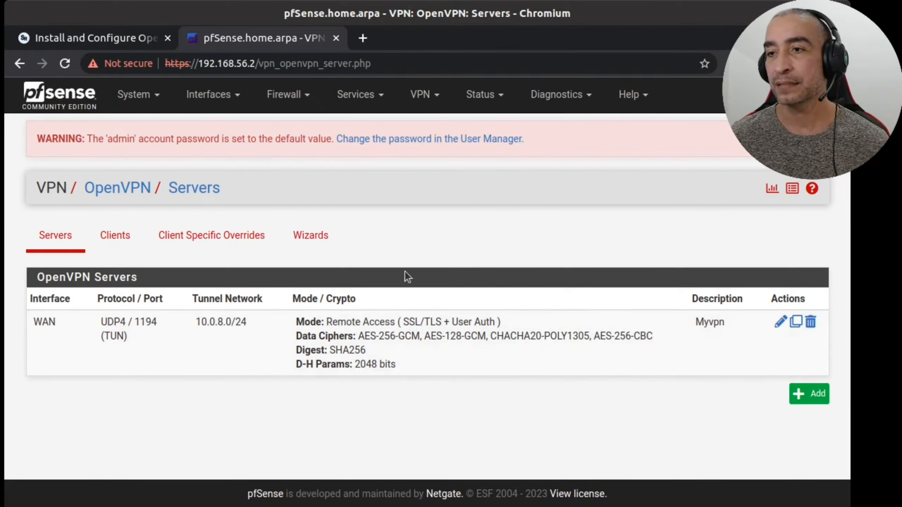
Step: Open the list of available packages in the Package Manager
click(137, 103)
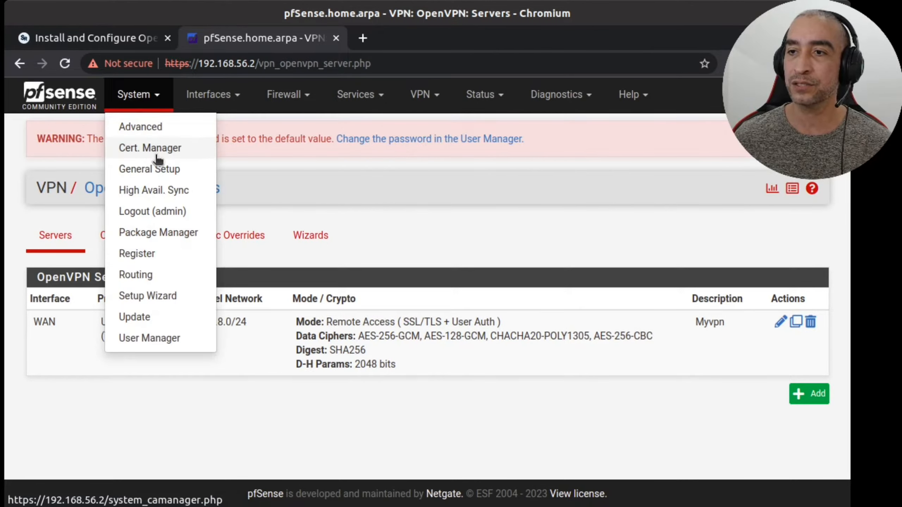
click(165, 230)
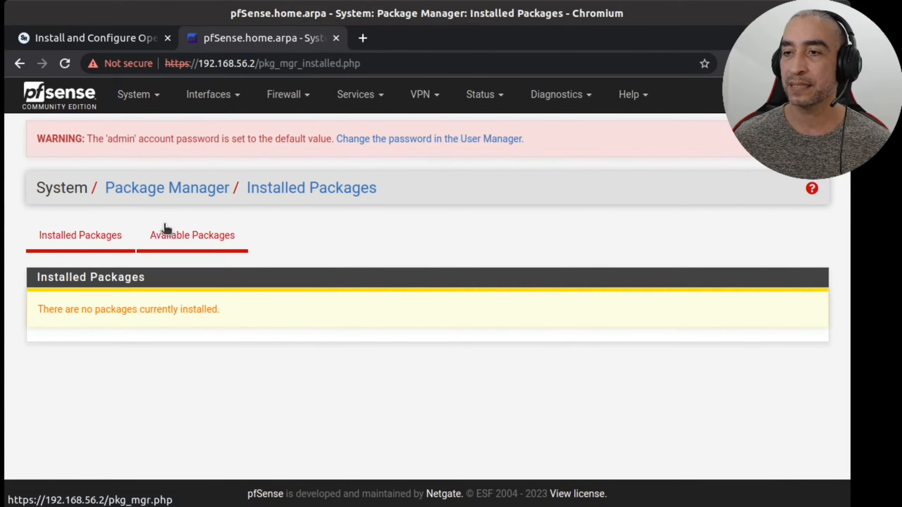
click(194, 244)
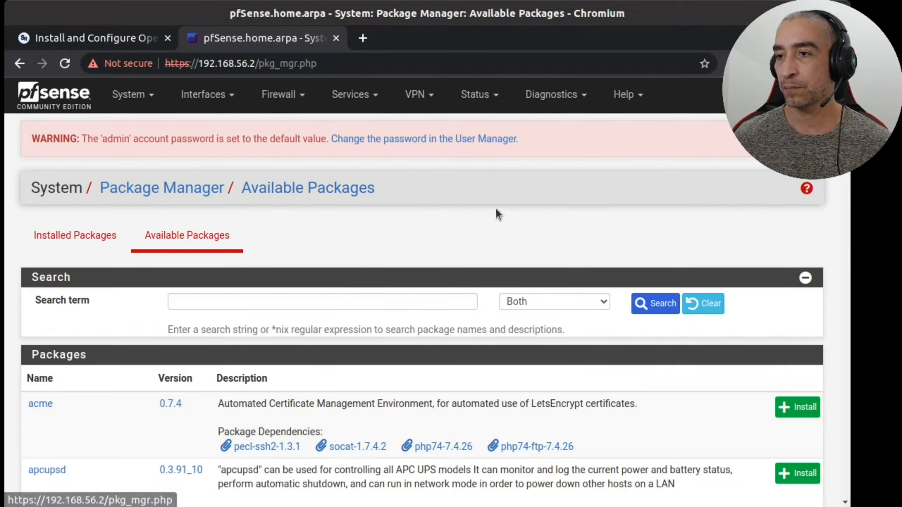
Step: Search the available packages for openvpn and install the openvpn-client-export package
click(374, 301)
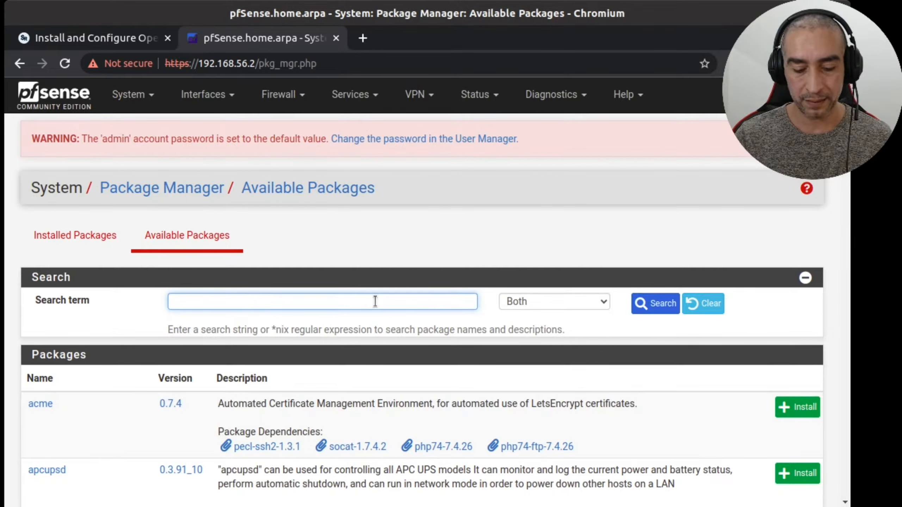
text(vpn)
key(BackSpace)
key(BackSpace)
key(BackSpace)
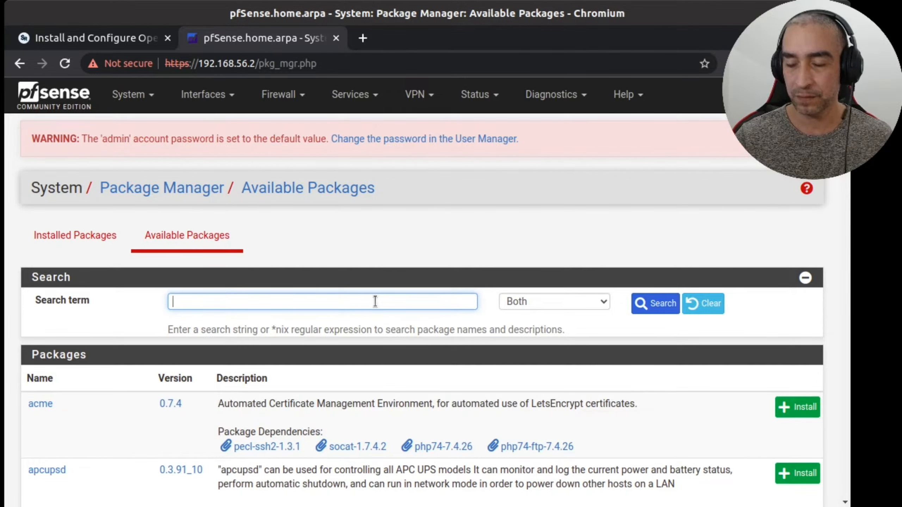
text(openvpn)
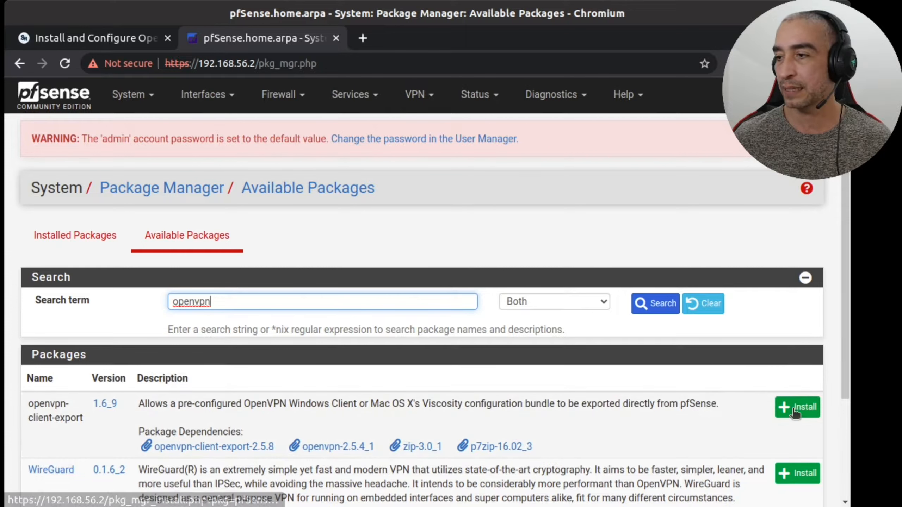
click(794, 410)
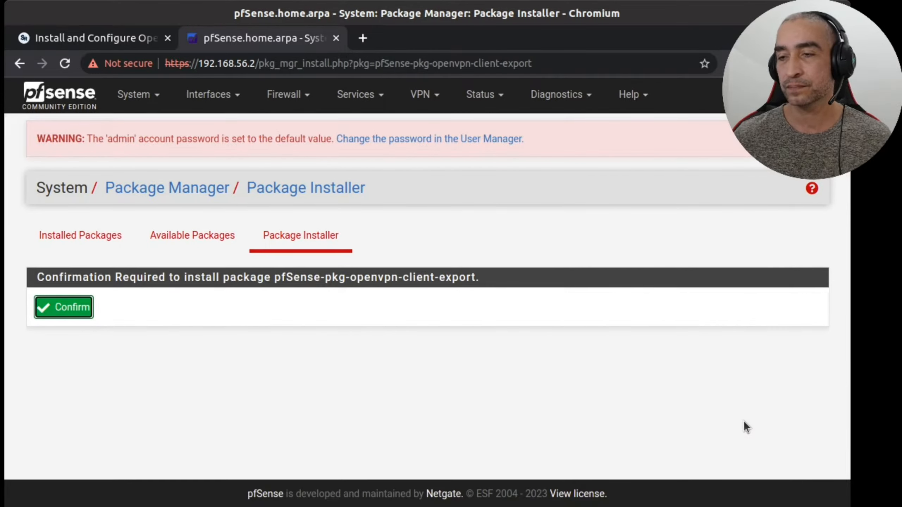
click(73, 308)
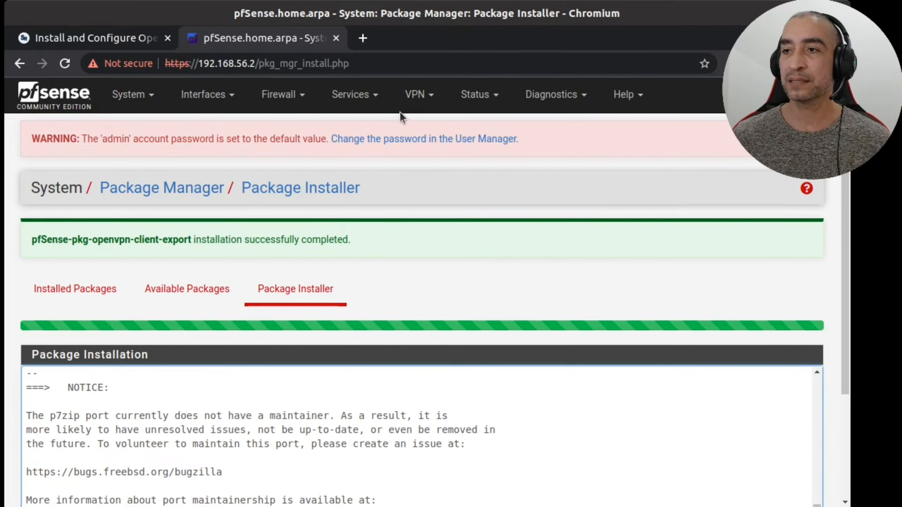
Step: Start adding a new user in the User Manager and enter the person's username
click(131, 97)
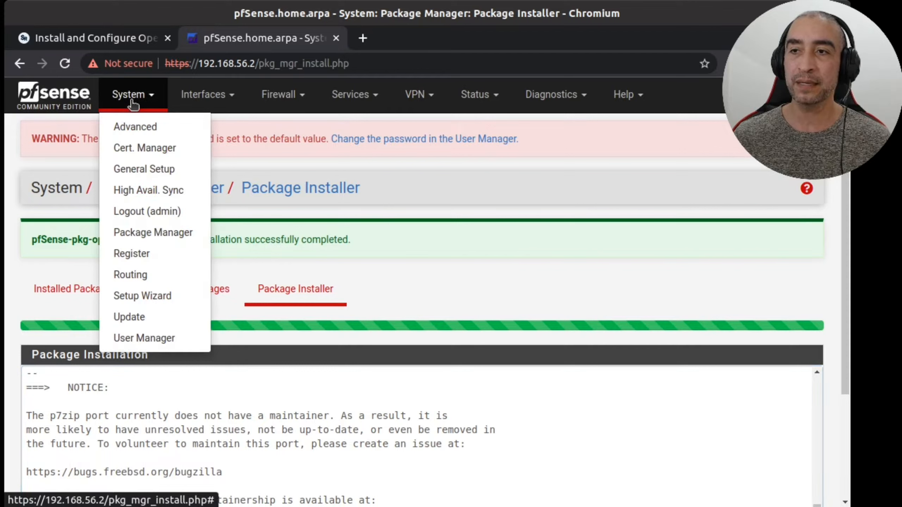
click(142, 341)
click(755, 352)
click(198, 358)
text(ma)
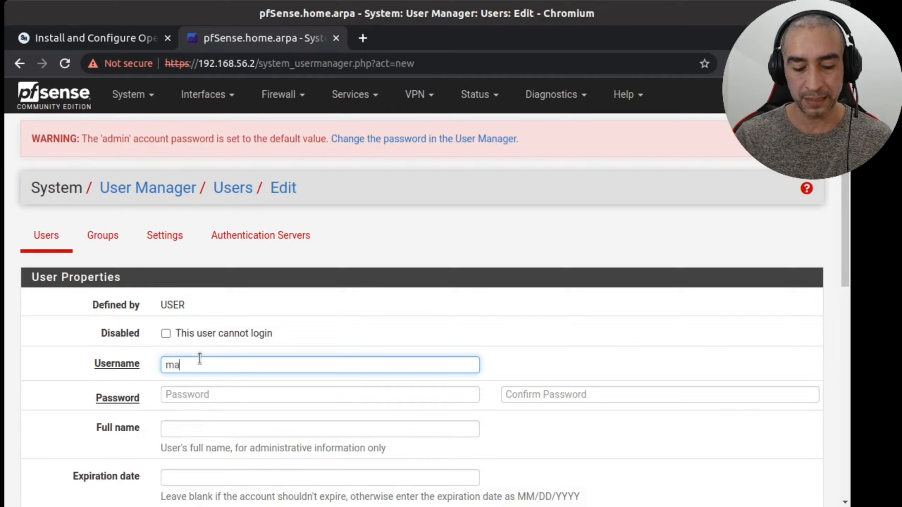
text(ria)
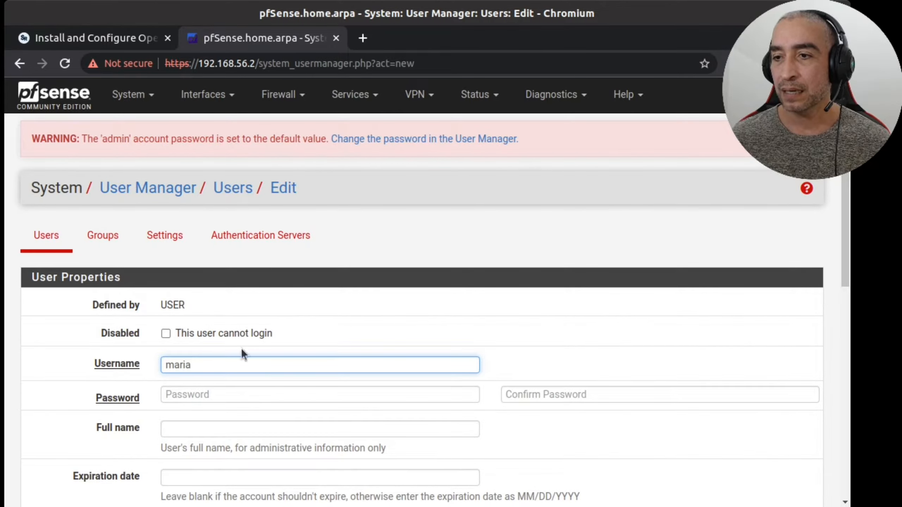
Step: Enter the new user's account password and repeat it in the confirmation field
click(187, 395)
text(•••••)
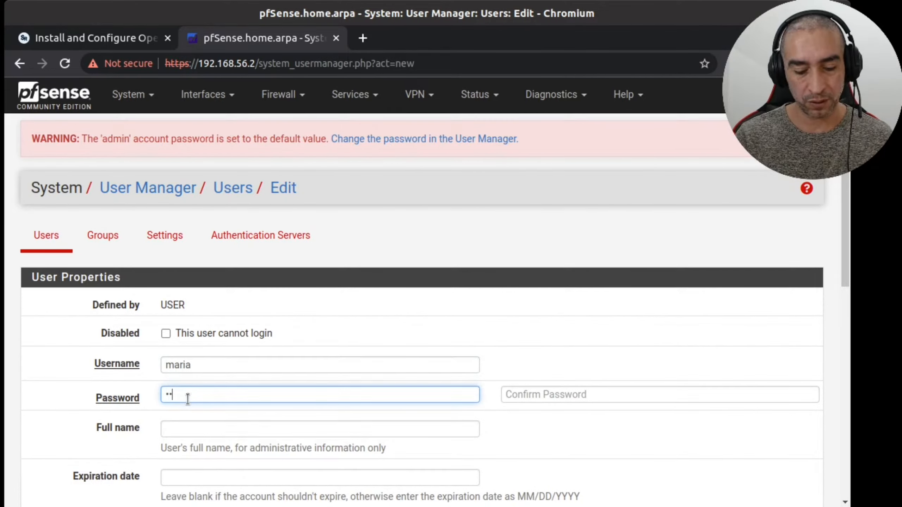
click(590, 394)
text(•••••)
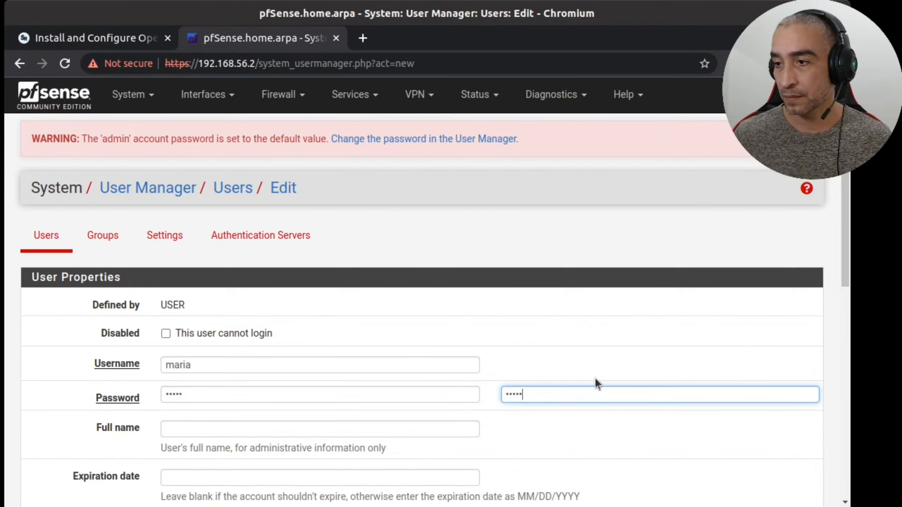
Step: Enable creation of a user certificate and set its descriptive name to cert_ followed by the username
scroll(618, 380, down, 4)
scroll(649, 354, down, 2)
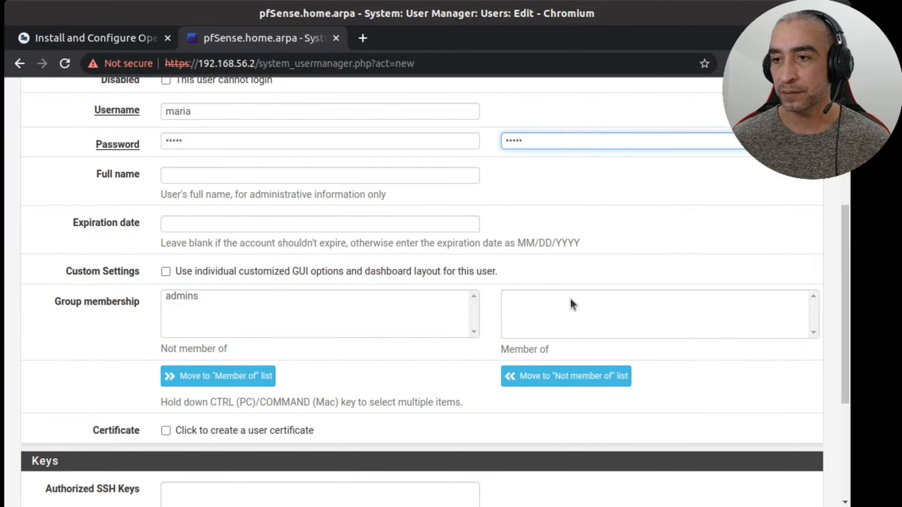
scroll(644, 271, down, 4)
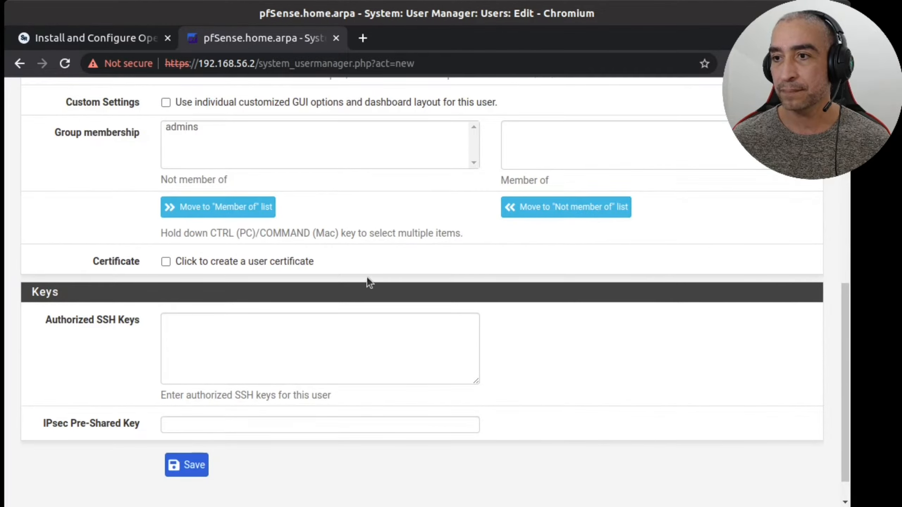
click(166, 262)
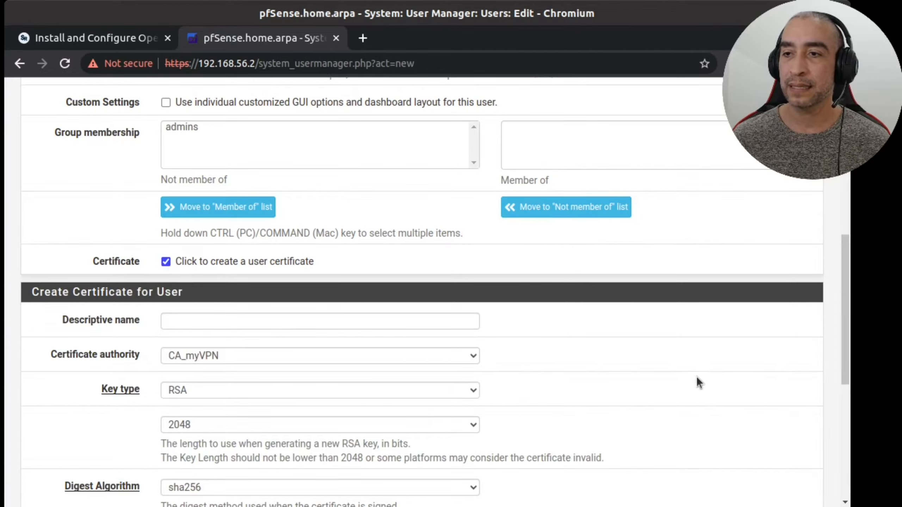
scroll(658, 396, down, 2)
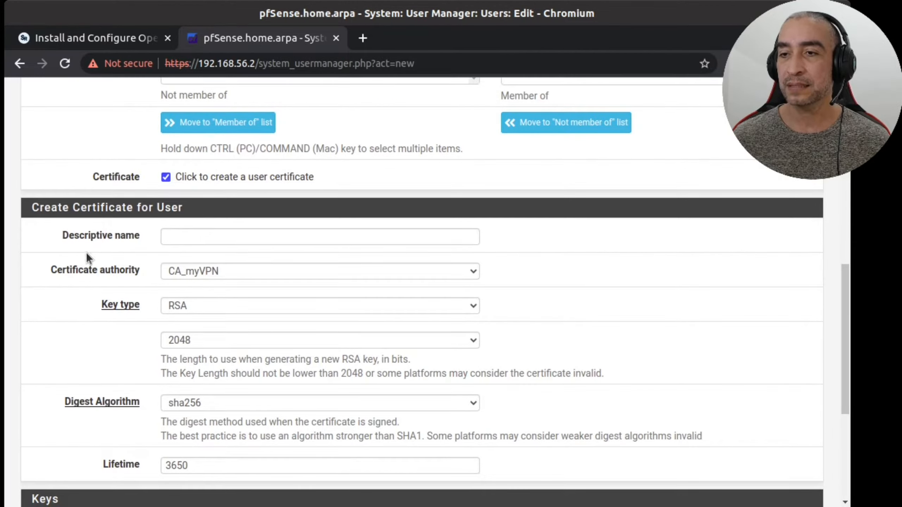
click(208, 237)
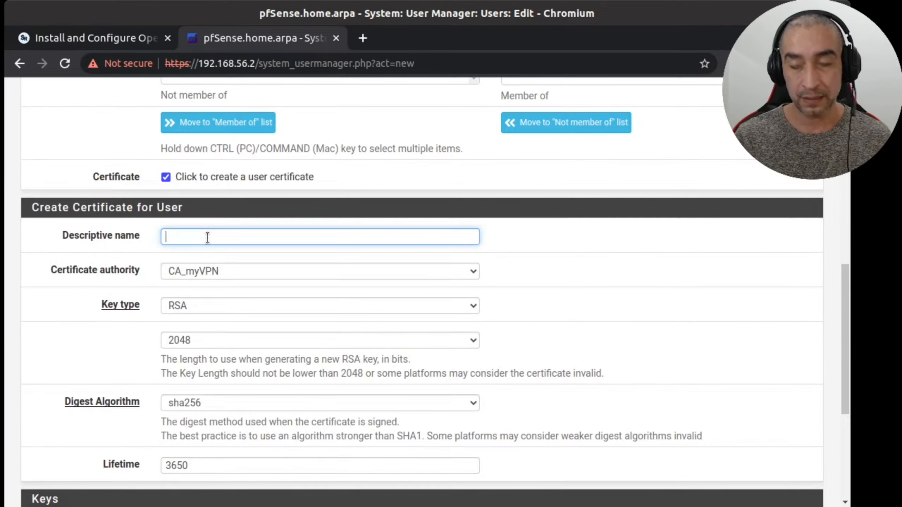
text(cert)
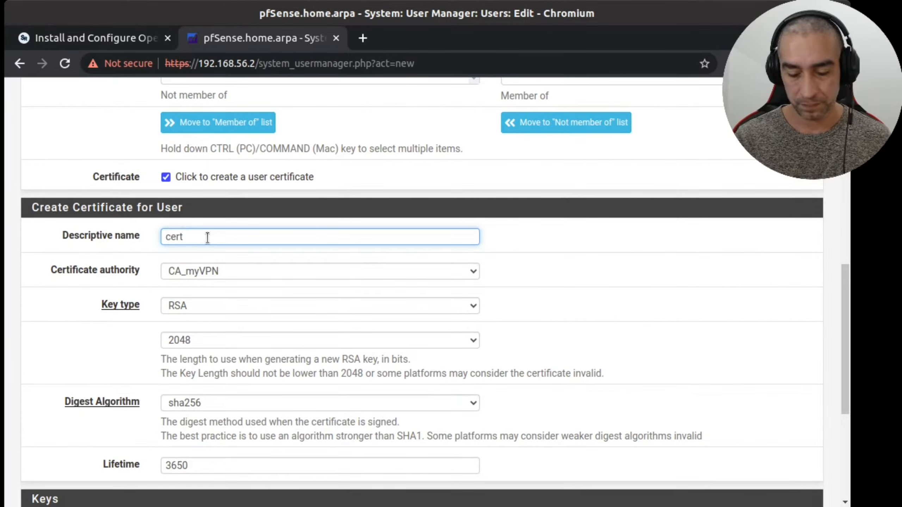
text(_maria)
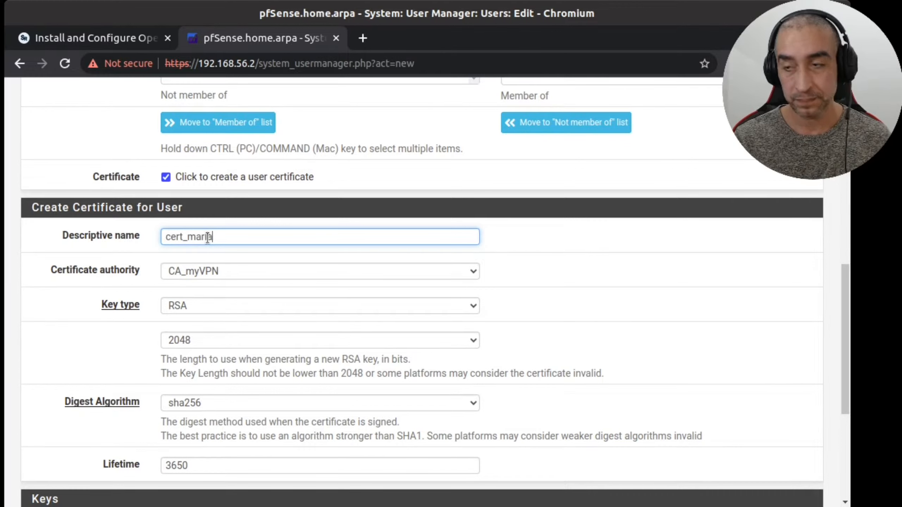
Step: Check the remaining certificate settings and save the new user
scroll(264, 286, up, 2)
scroll(455, 290, down, 2)
scroll(456, 290, down, 2)
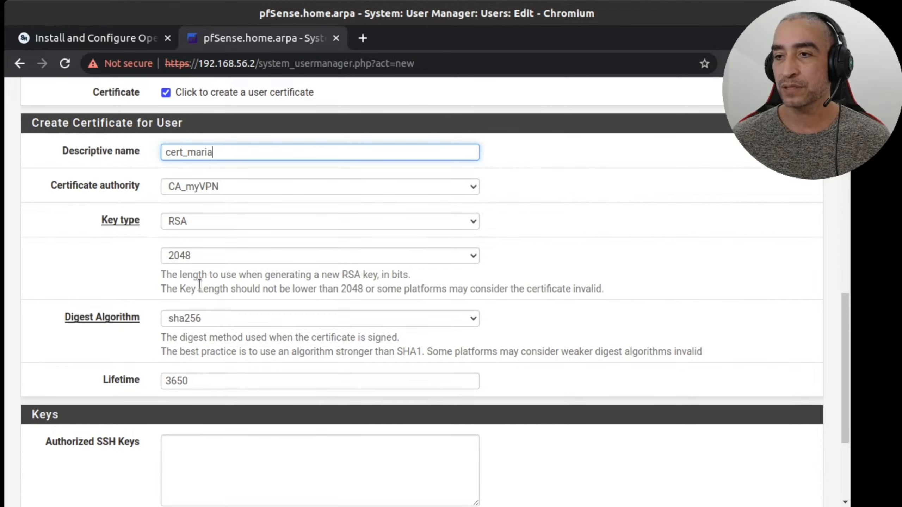
scroll(529, 337, down, 5)
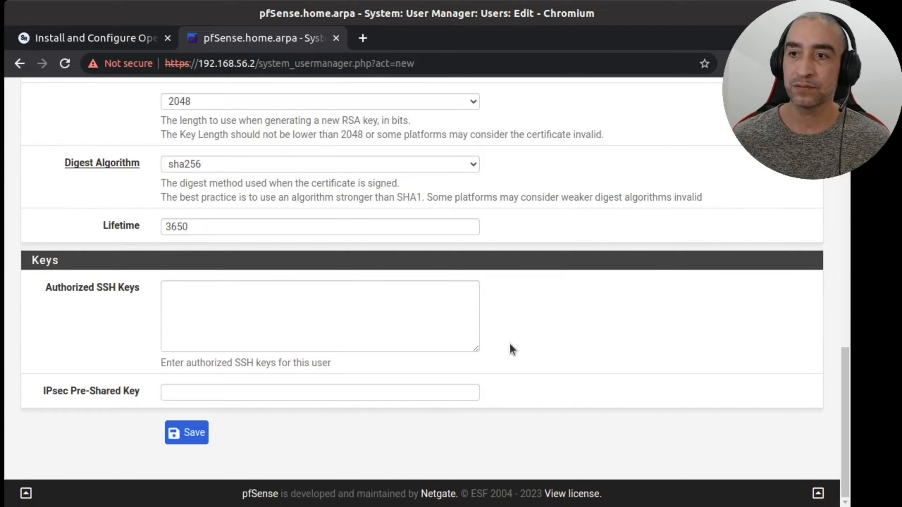
scroll(583, 299, up, 5)
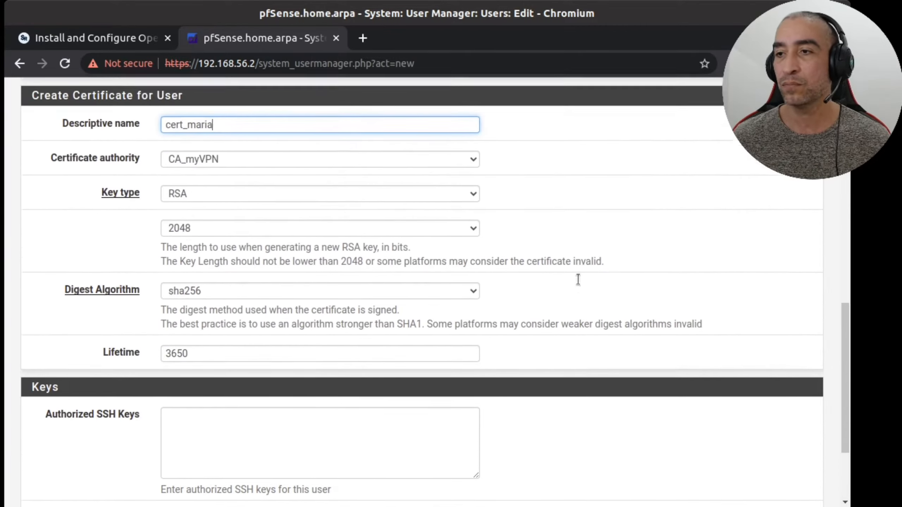
scroll(538, 389, down, 5)
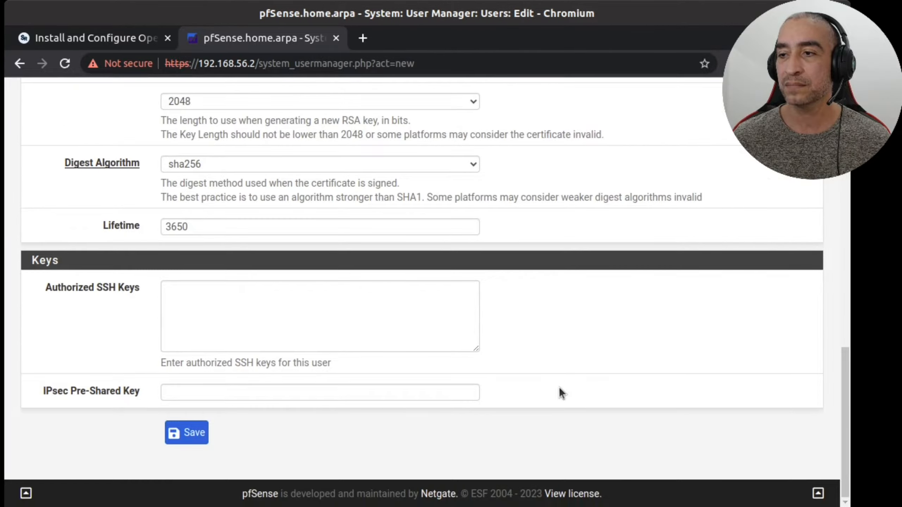
click(195, 437)
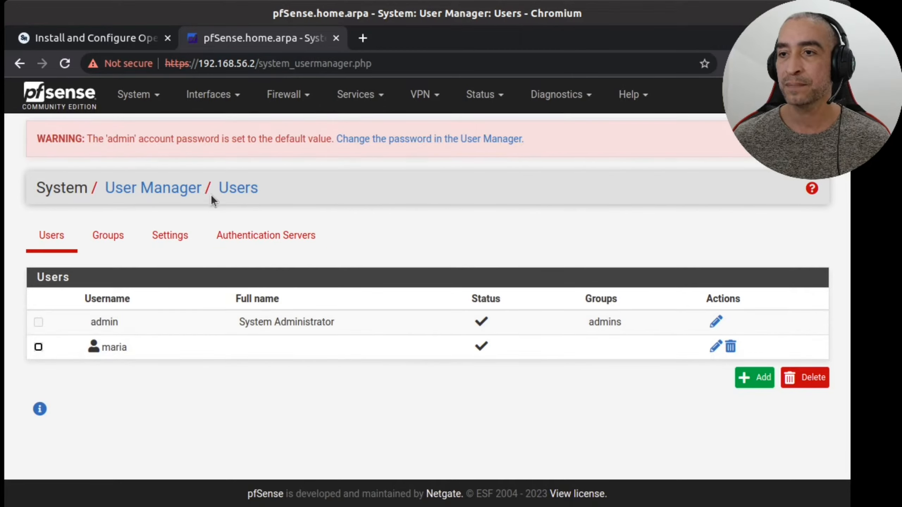
Step: Examine the Certificate Manager's certificate list for the new user's certificate
click(137, 95)
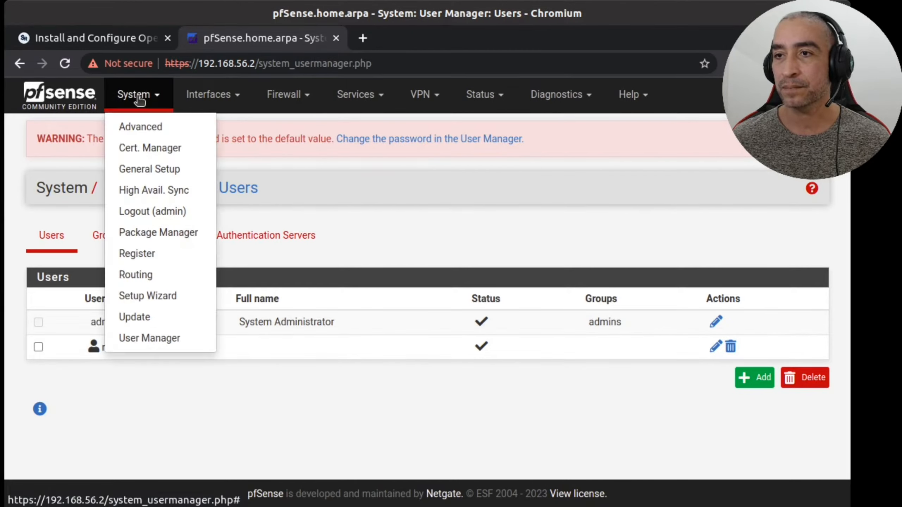
click(161, 150)
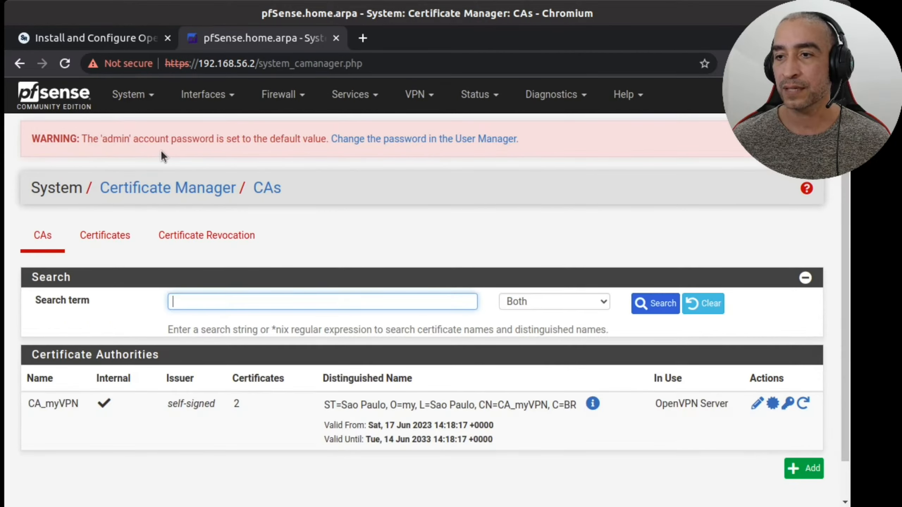
click(100, 239)
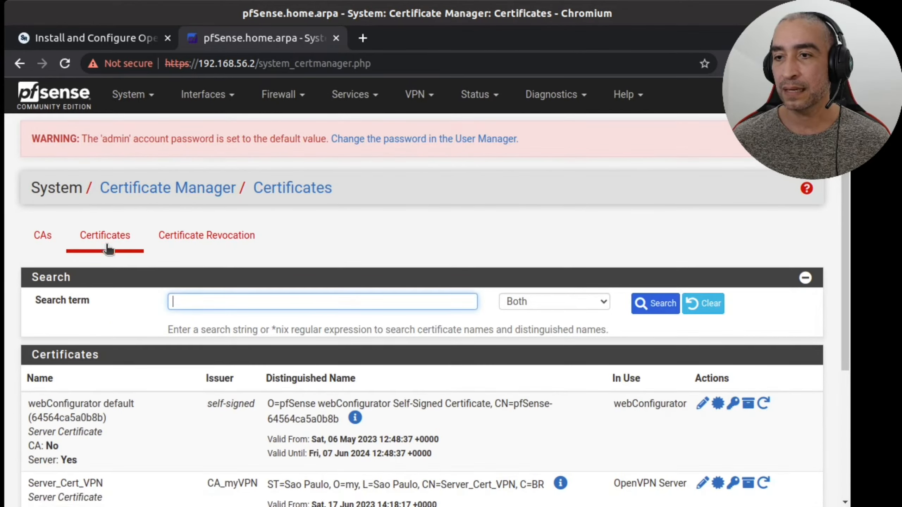
scroll(305, 329, down, 3)
scroll(306, 325, down, 2)
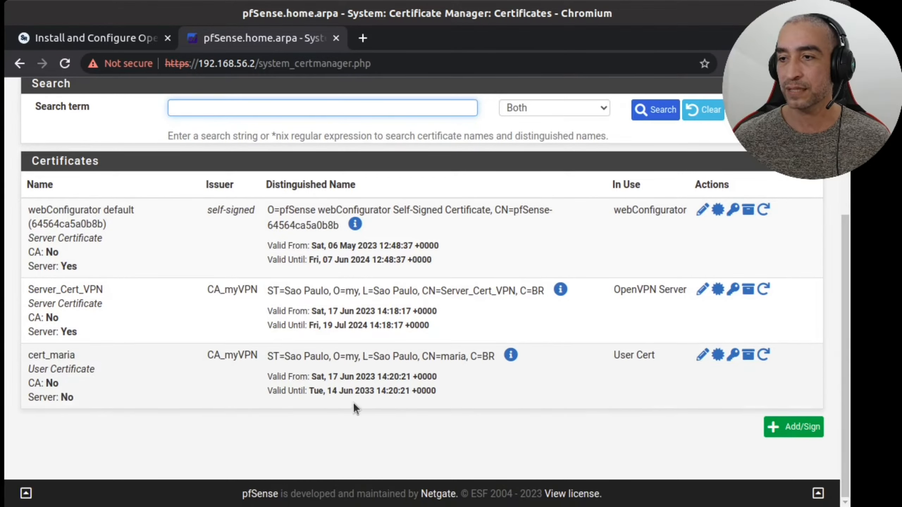
scroll(386, 401, up, 5)
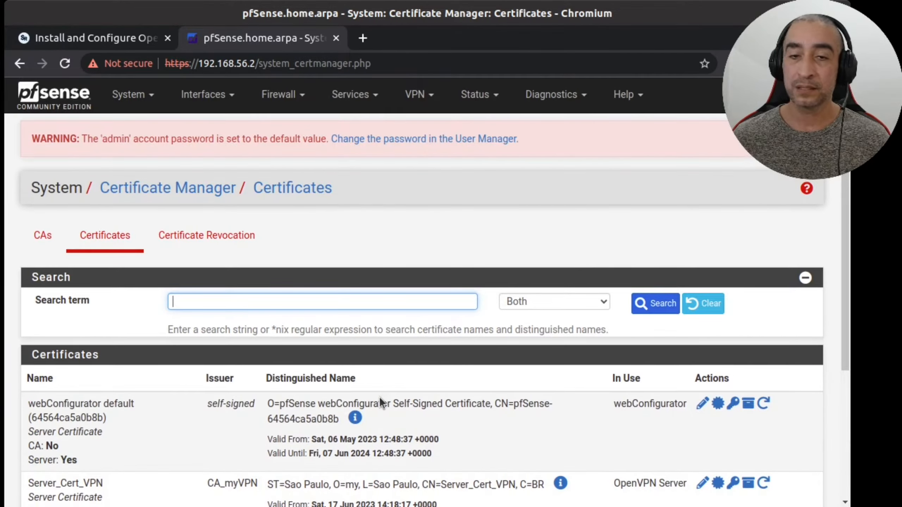
Step: Open the Client Export Utility of the OpenVPN server
click(429, 95)
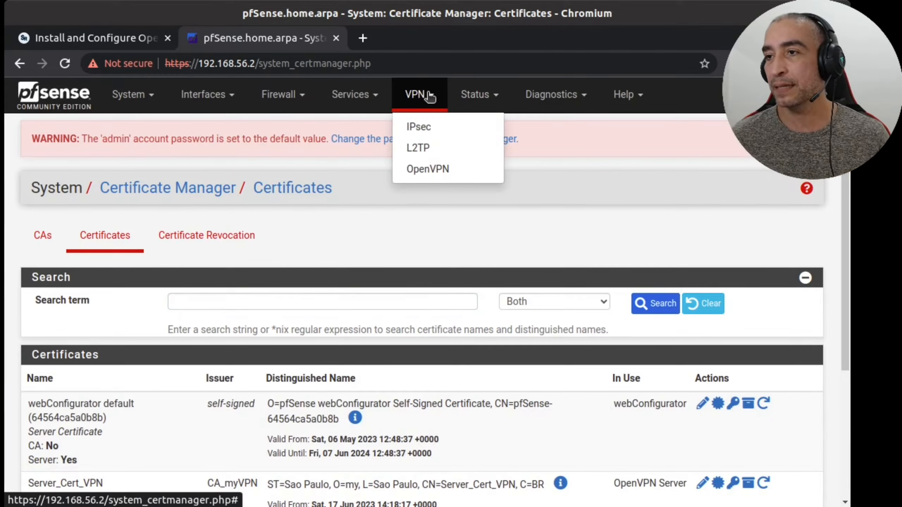
click(427, 170)
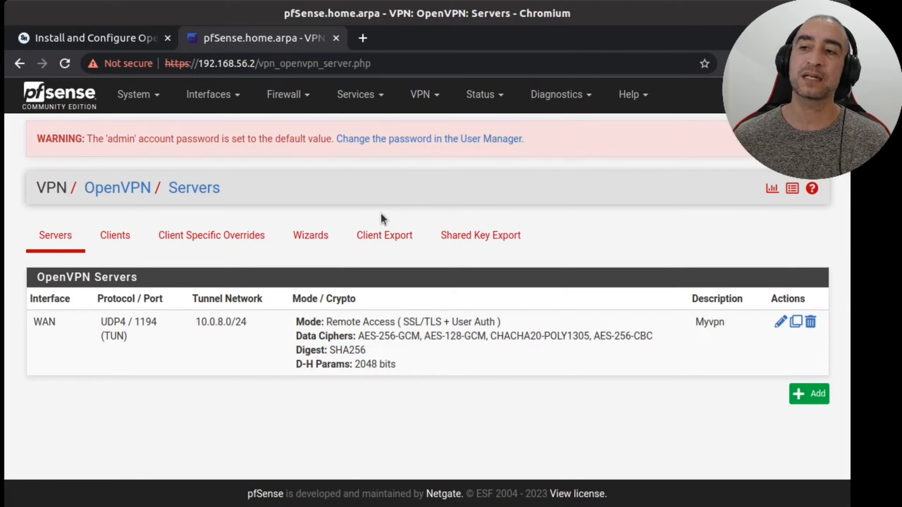
click(390, 239)
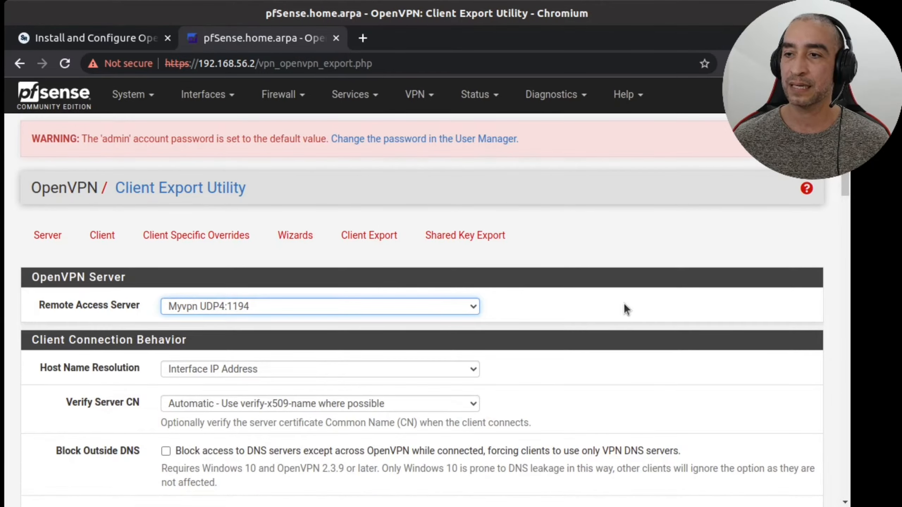
Step: Select Interface IP Address as the Host Name Resolution for the client export
scroll(634, 312, down, 5)
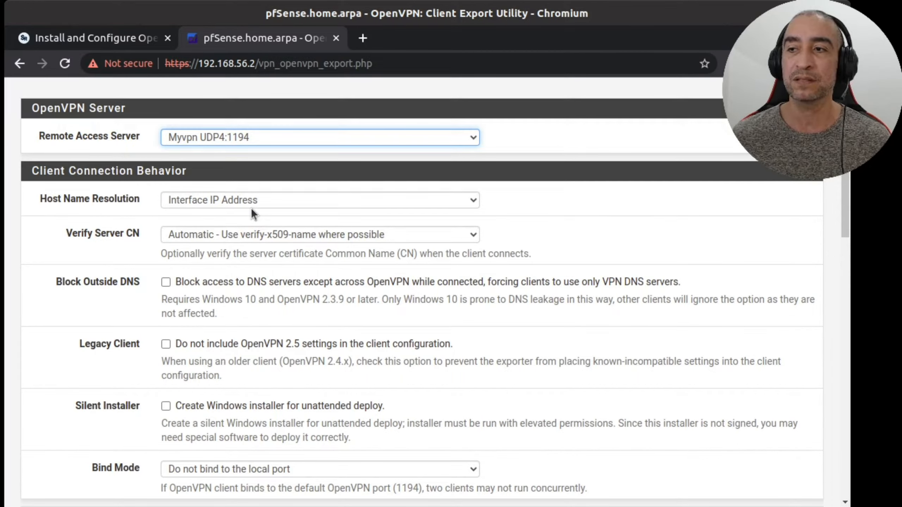
click(474, 200)
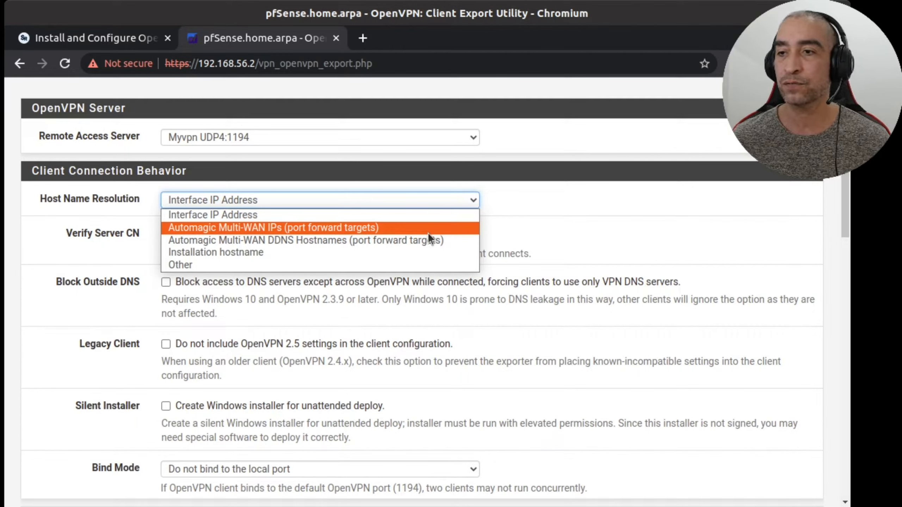
click(419, 215)
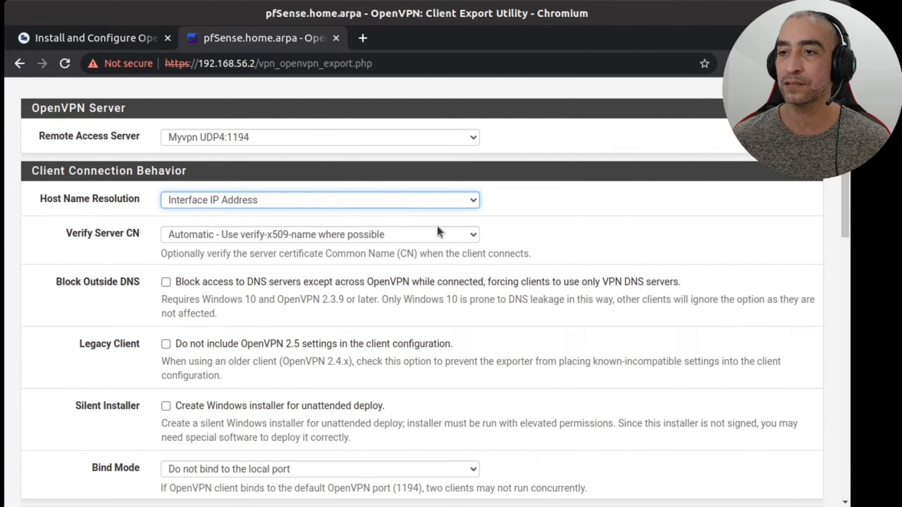
click(571, 231)
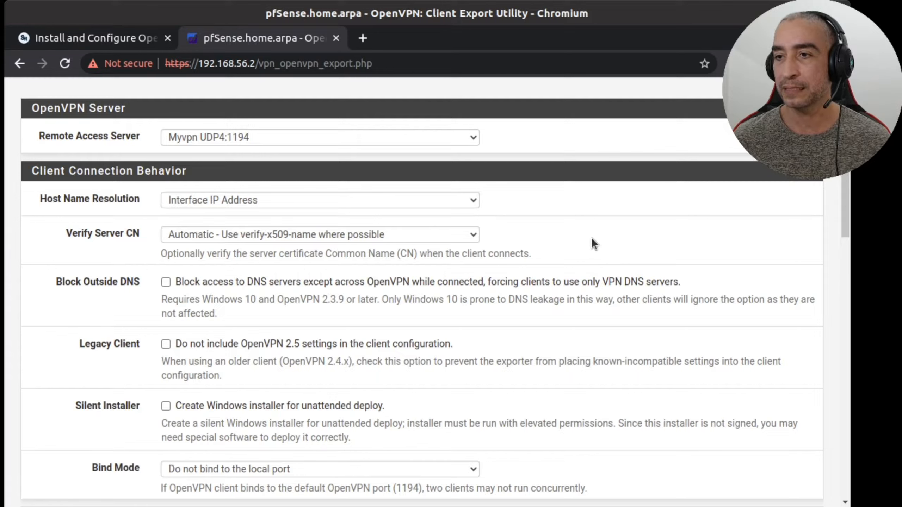
Step: Try the Legacy Client option that leaves OpenVPN 2.5 settings out of the client configuration
scroll(589, 337, down, 4)
scroll(589, 338, up, 2)
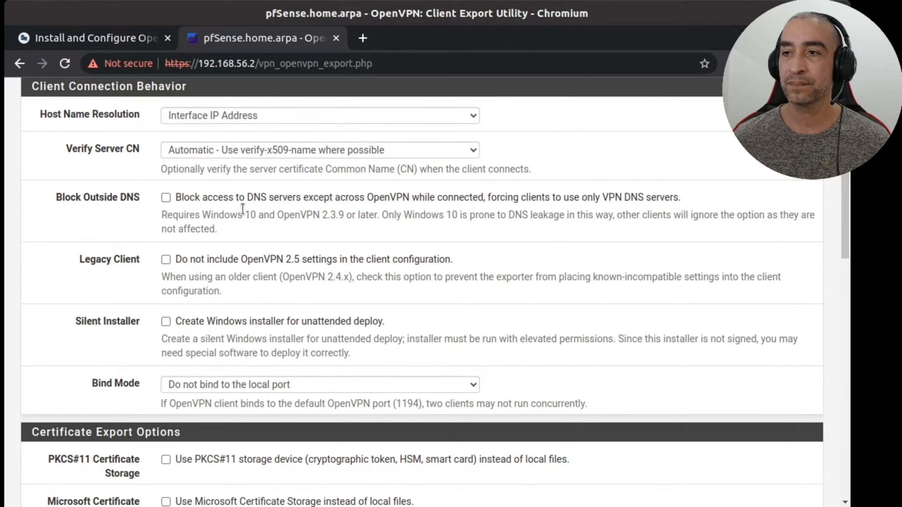
scroll(155, 279, up, 2)
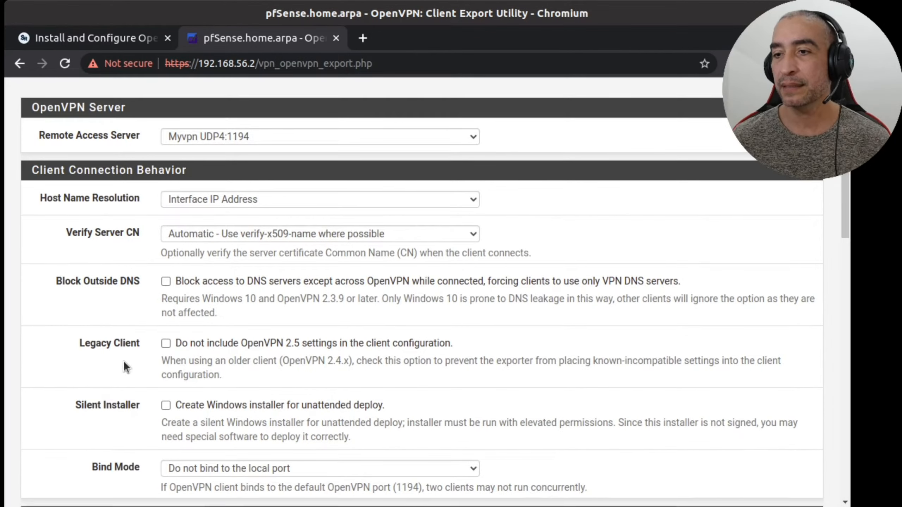
scroll(165, 296, down, 2)
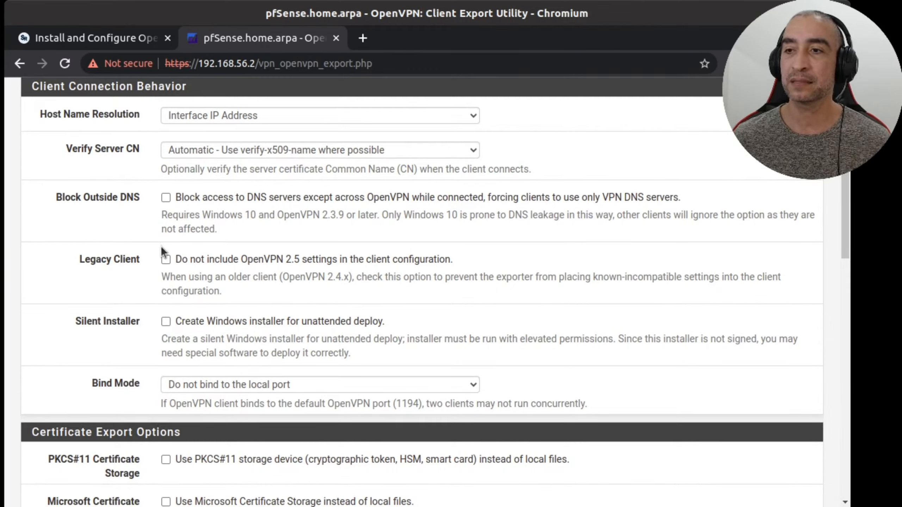
click(166, 259)
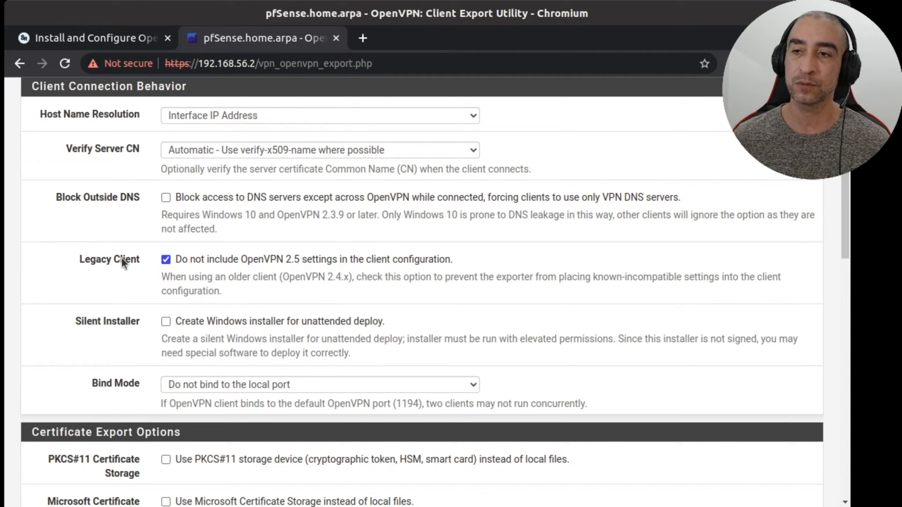
click(166, 259)
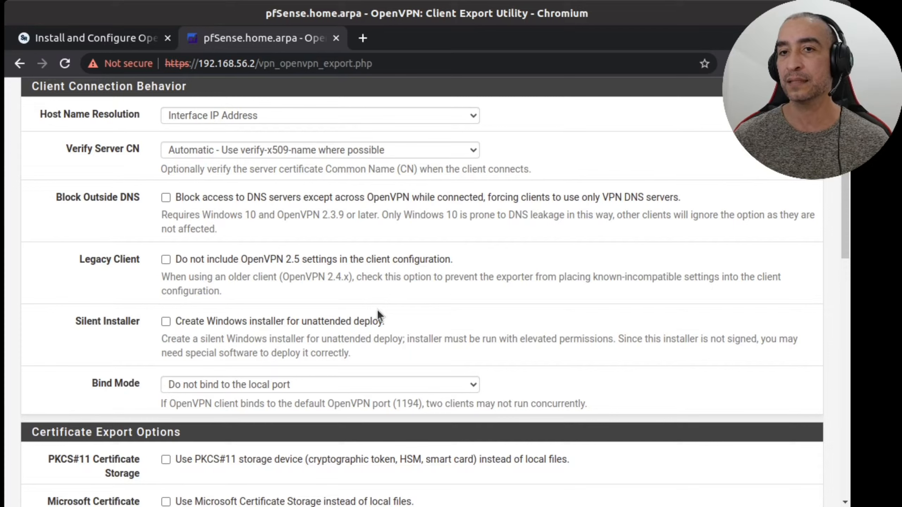
Step: Review the remaining client export options and save the current settings as default
scroll(377, 309, down, 2)
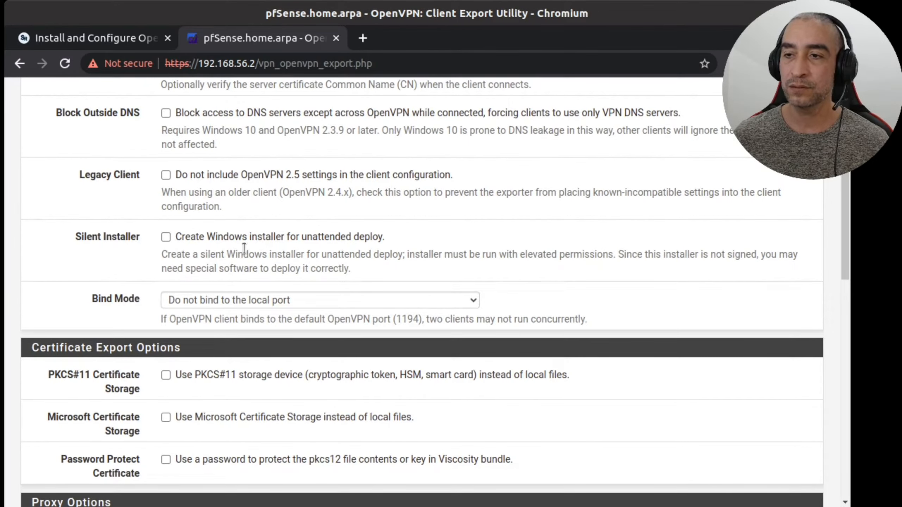
scroll(415, 316, down, 5)
scroll(413, 317, up, 2)
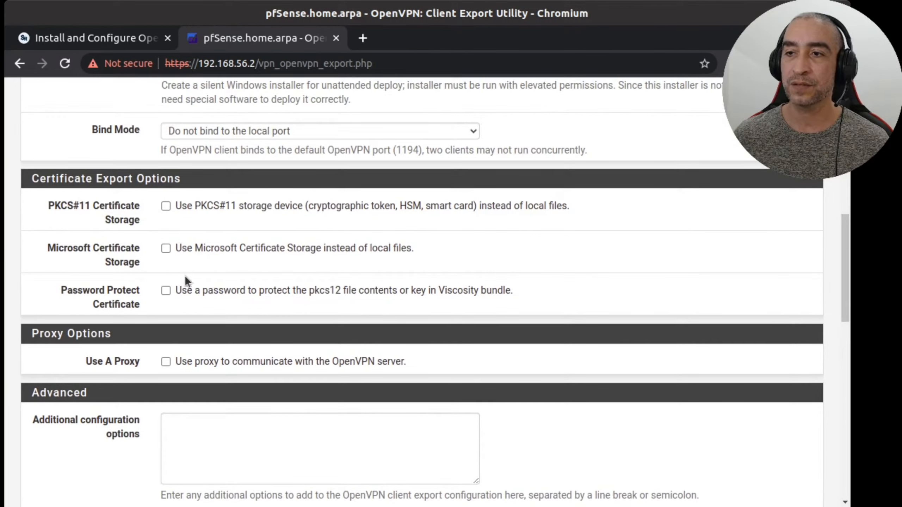
scroll(458, 262, down, 5)
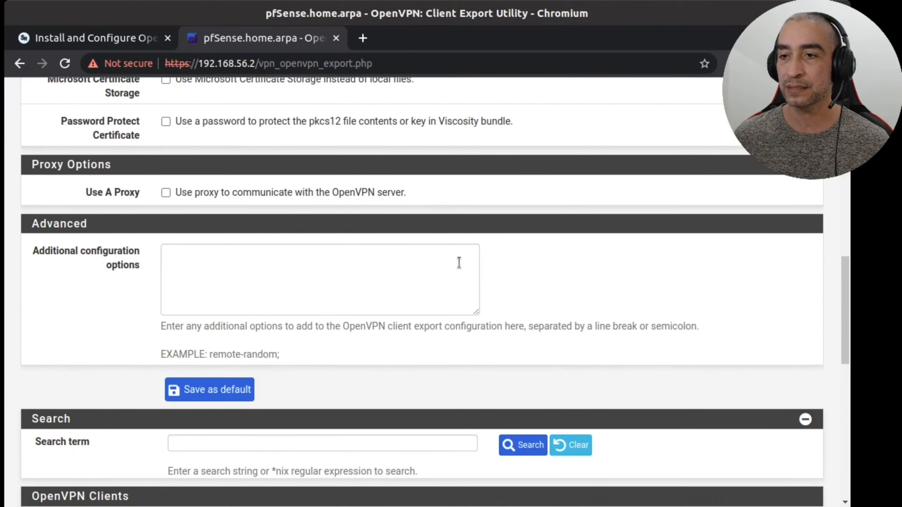
scroll(538, 301, down, 2)
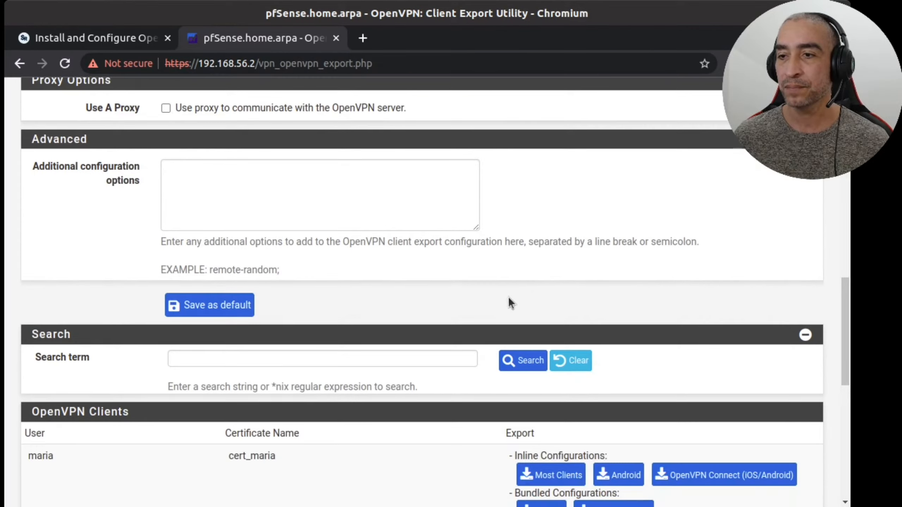
click(218, 306)
Step: Download the Most Clients inline configuration for the VPN user from the OpenVPN Clients list
scroll(584, 368, down, 13)
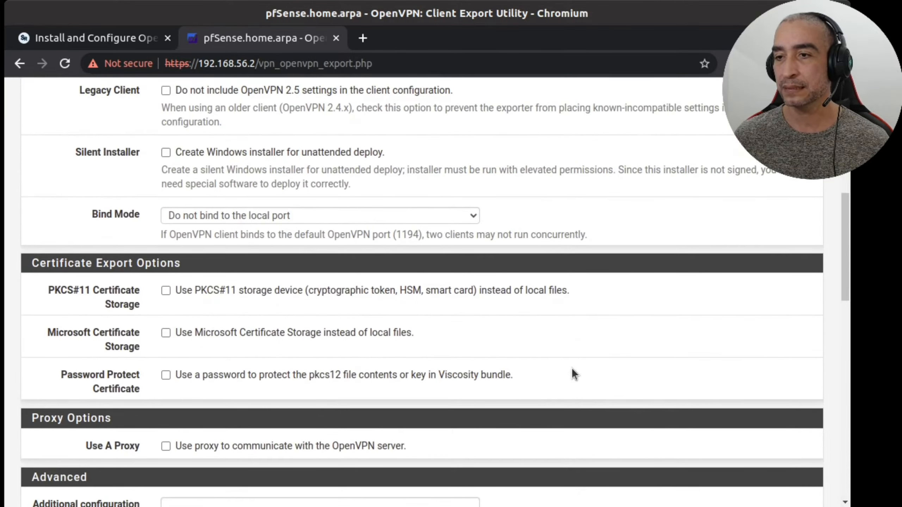
scroll(571, 368, down, 10)
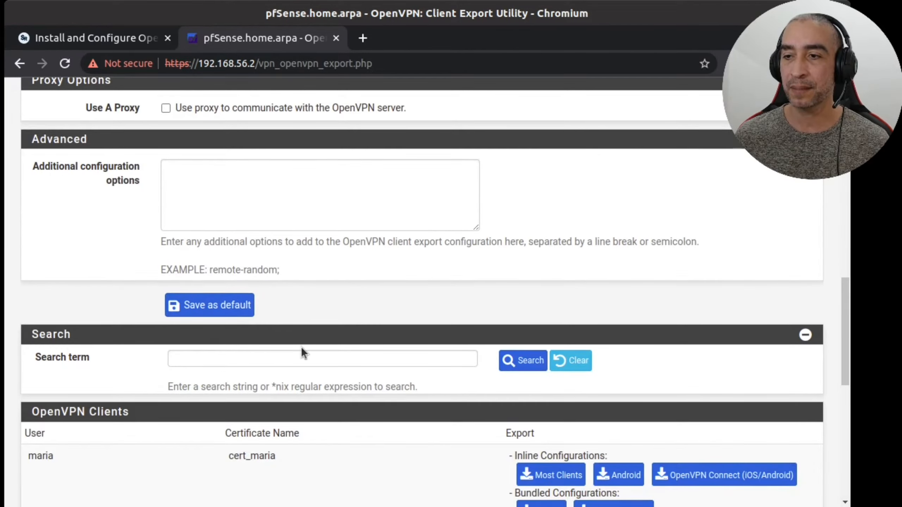
scroll(301, 347, down, 5)
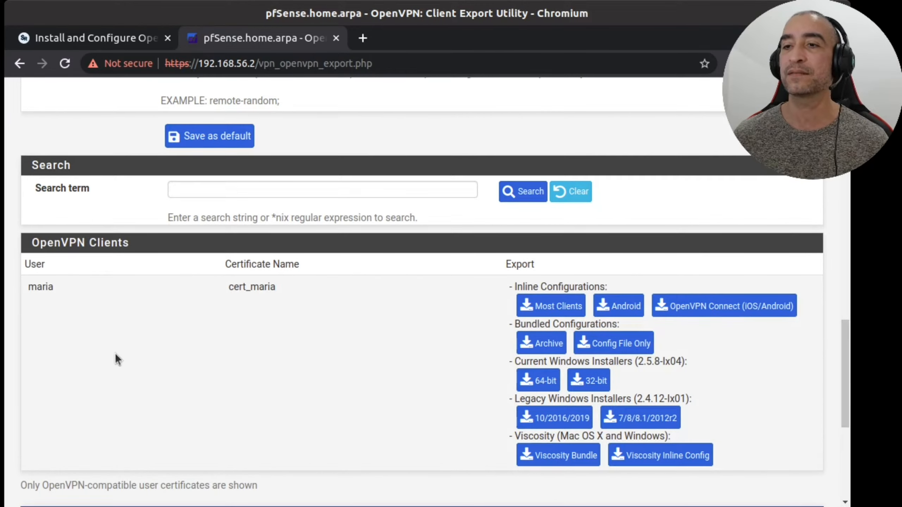
scroll(134, 294, down, 3)
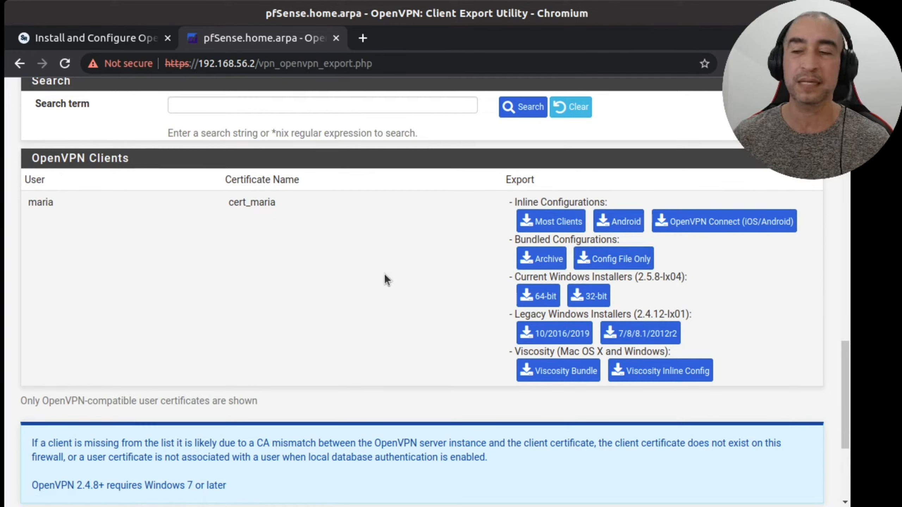
click(550, 223)
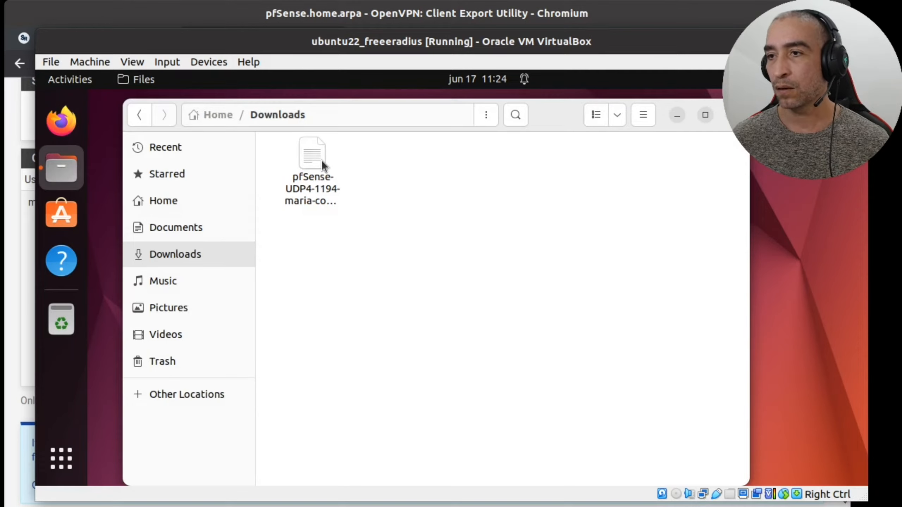
Step: Open the exported .ovpn client configuration from the Ubuntu virtual machine's Downloads folder in Text Editor
click(321, 160)
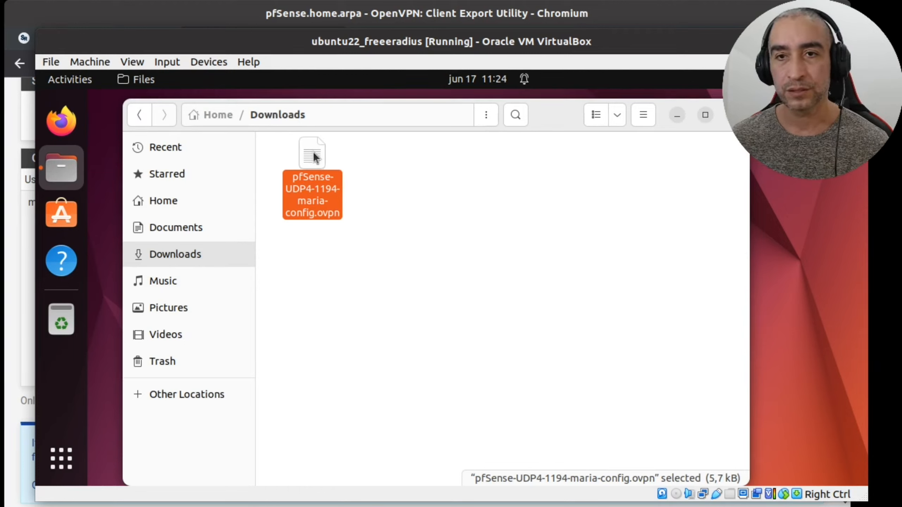
right_click(314, 153)
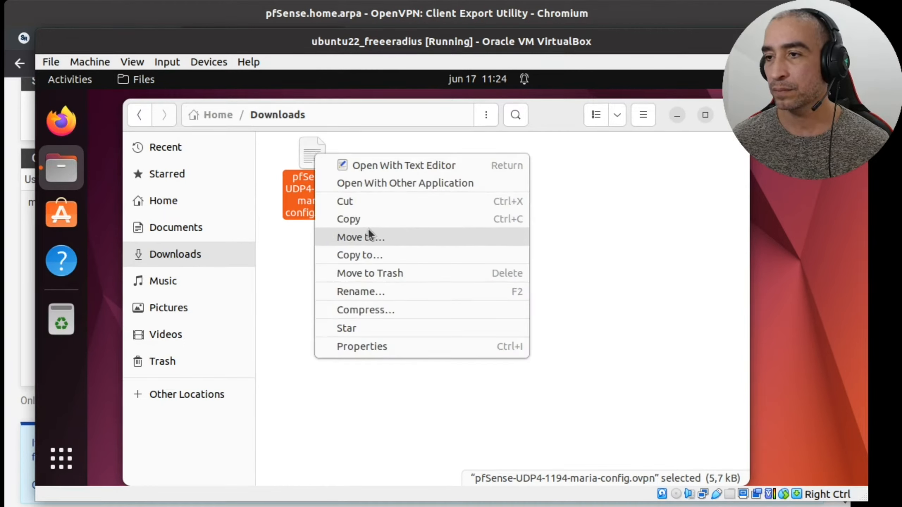
click(310, 155)
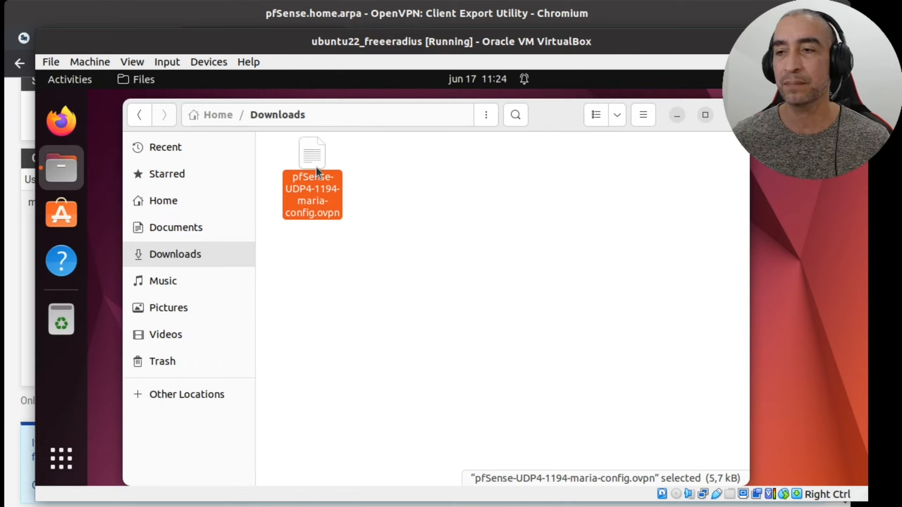
right_click(313, 162)
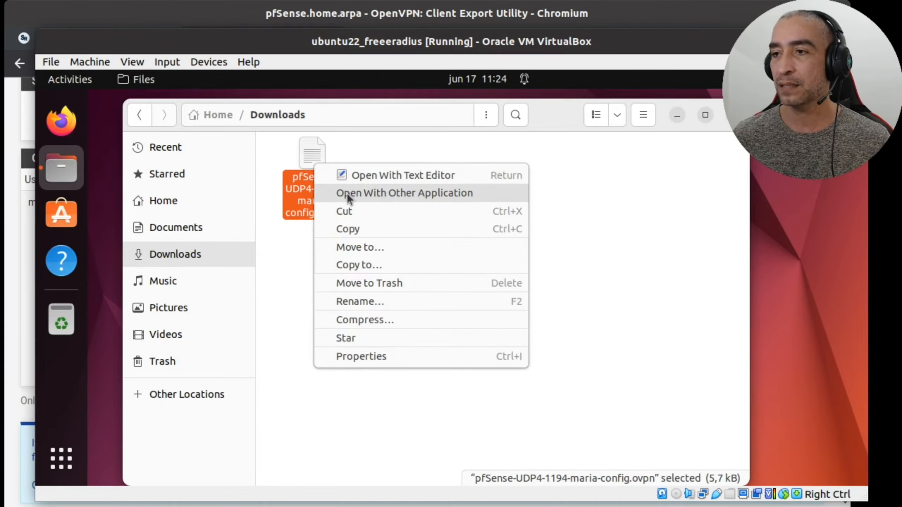
click(359, 174)
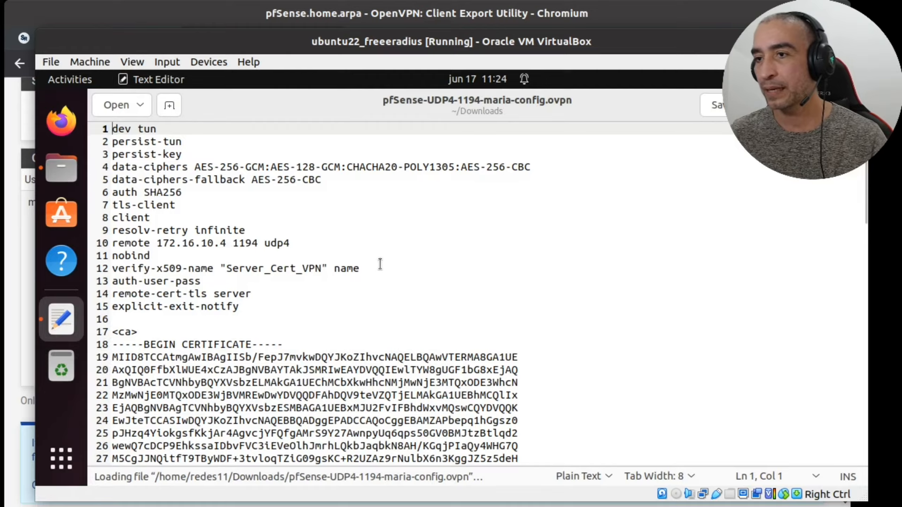
Step: Examine the client configuration file's embedded certificates, private key and TLS key, and return to its first line
scroll(374, 294, down, 4)
scroll(243, 282, down, 4)
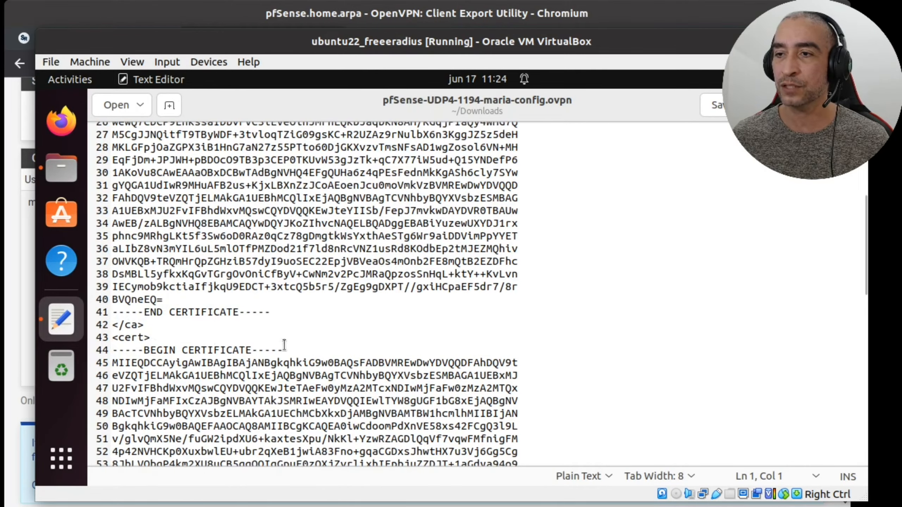
scroll(337, 371, down, 5)
scroll(340, 373, down, 13)
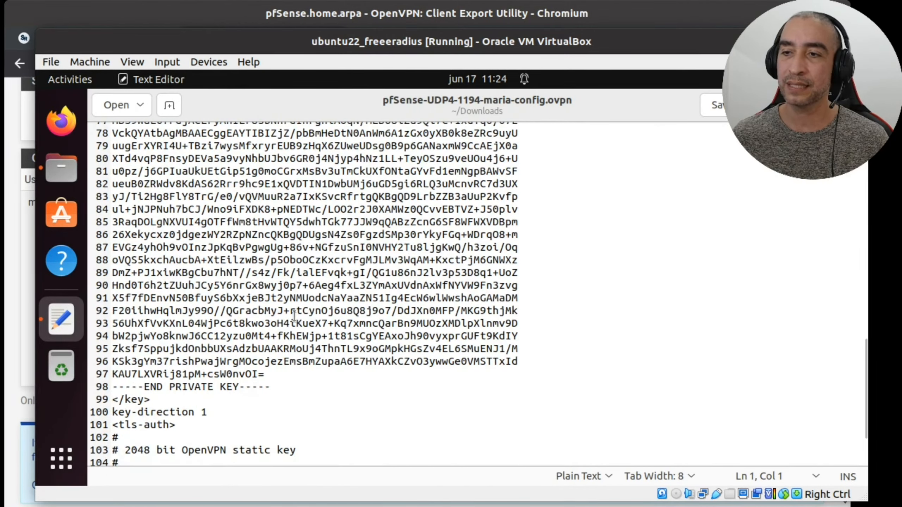
scroll(295, 315, up, 20)
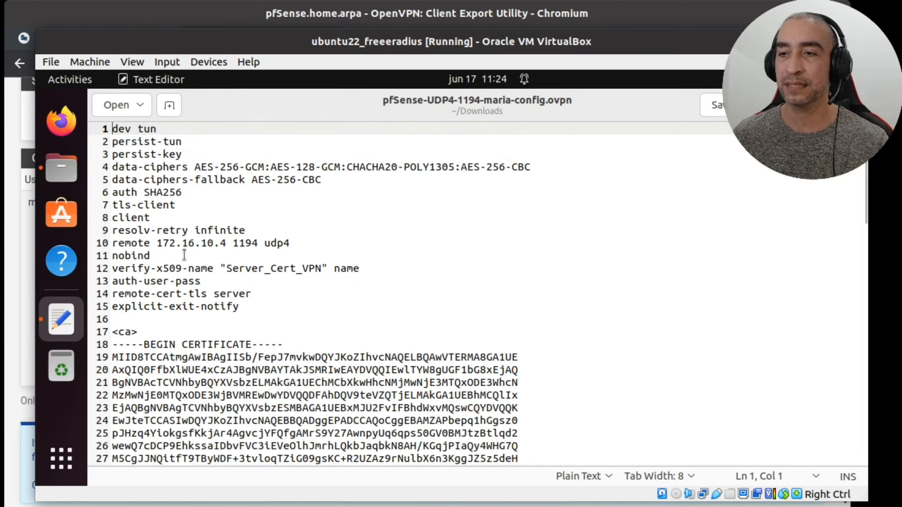
Step: Compare the remote server address in the client configuration with the WAN address on the pfSense console, and close the file
click(161, 244)
drag(160, 244, 227, 243)
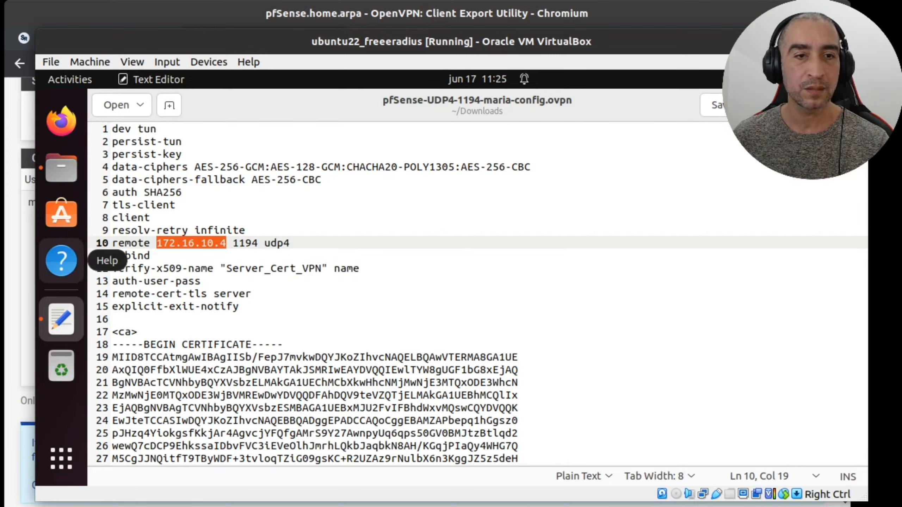
key(alt+Tab)
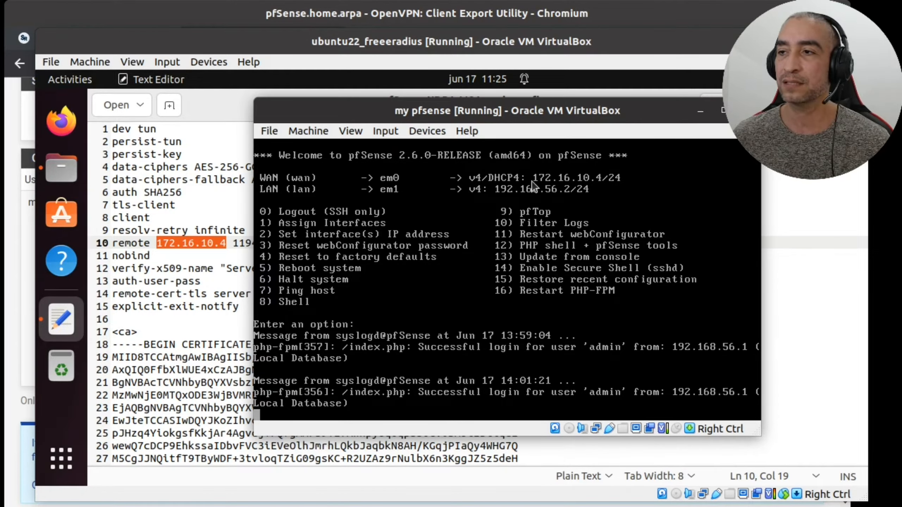
click(197, 243)
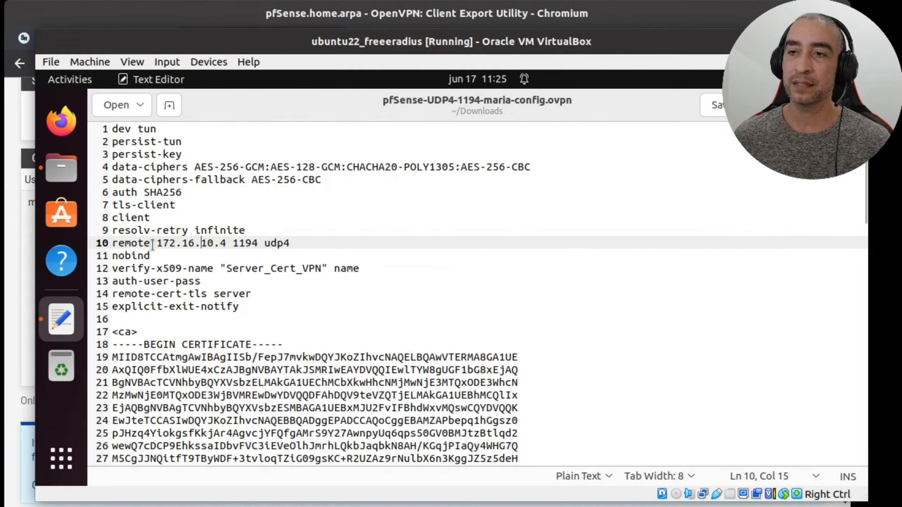
drag(157, 243, 225, 246)
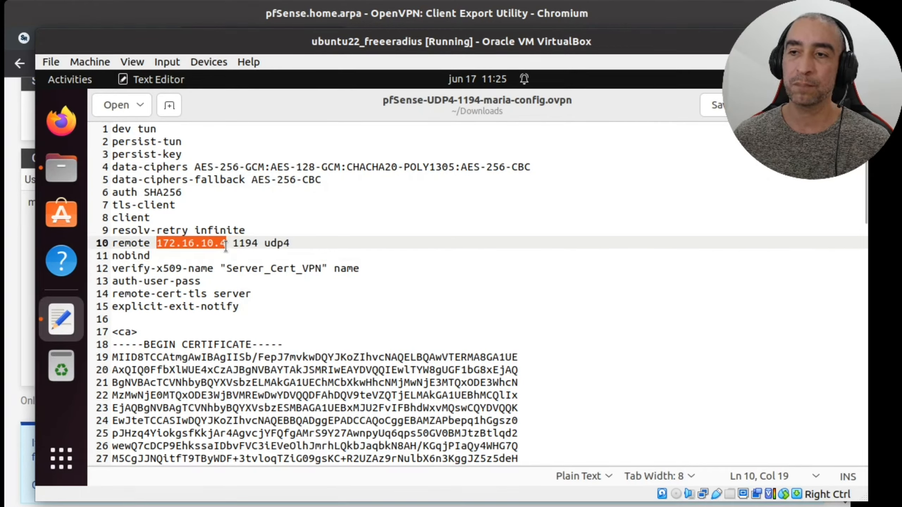
click(234, 244)
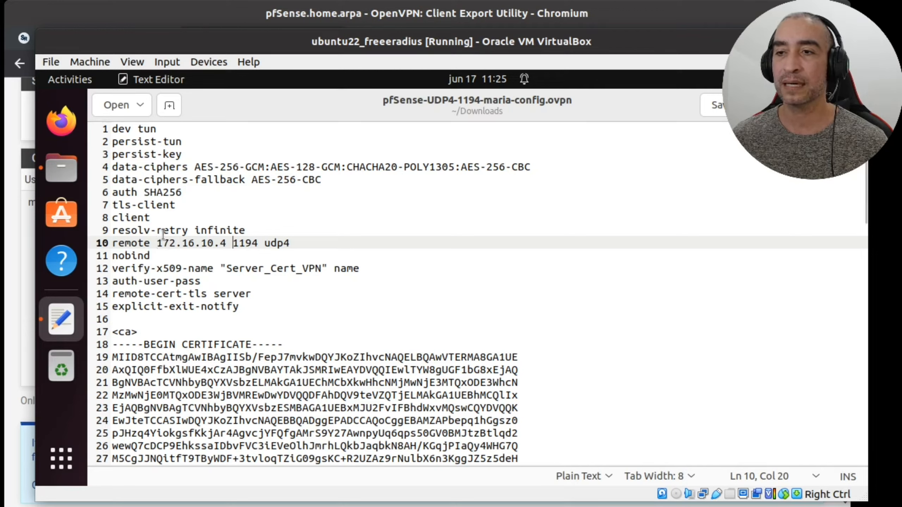
click(155, 243)
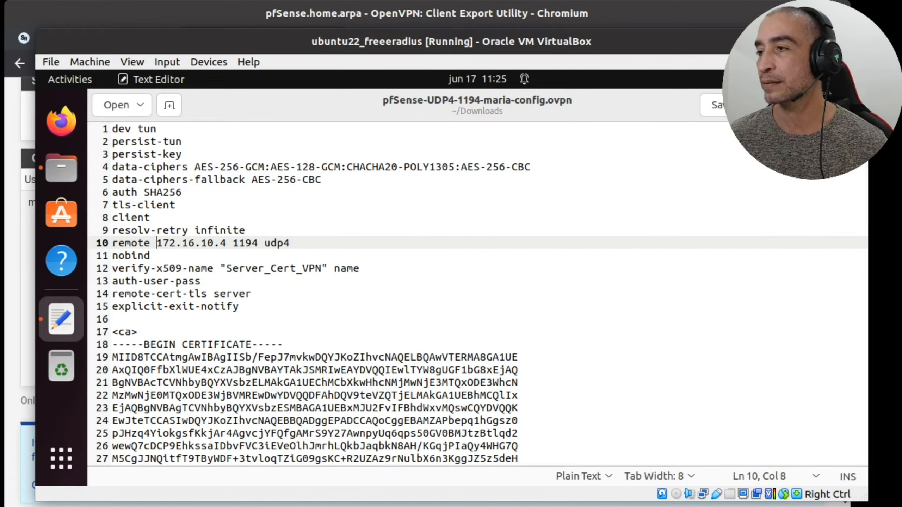
click(852, 105)
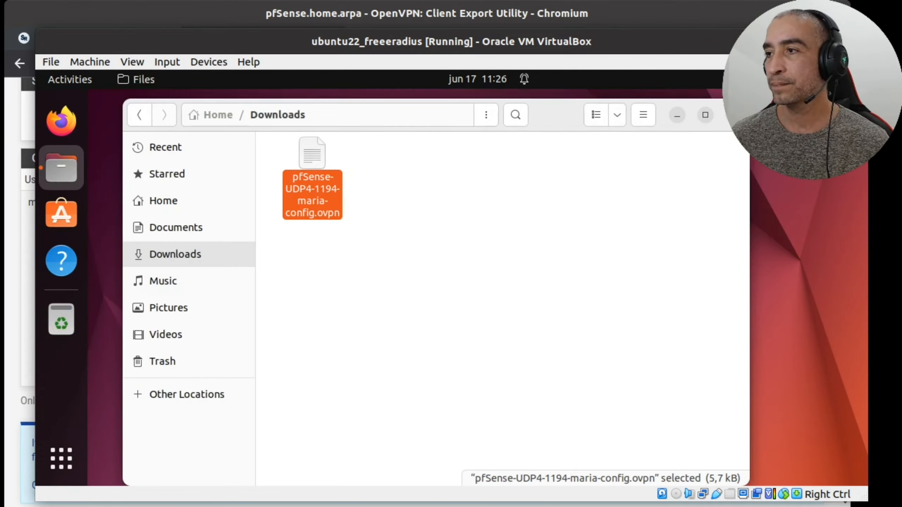
Step: Open Ubuntu's Network settings and start adding a VPN connection
click(842, 79)
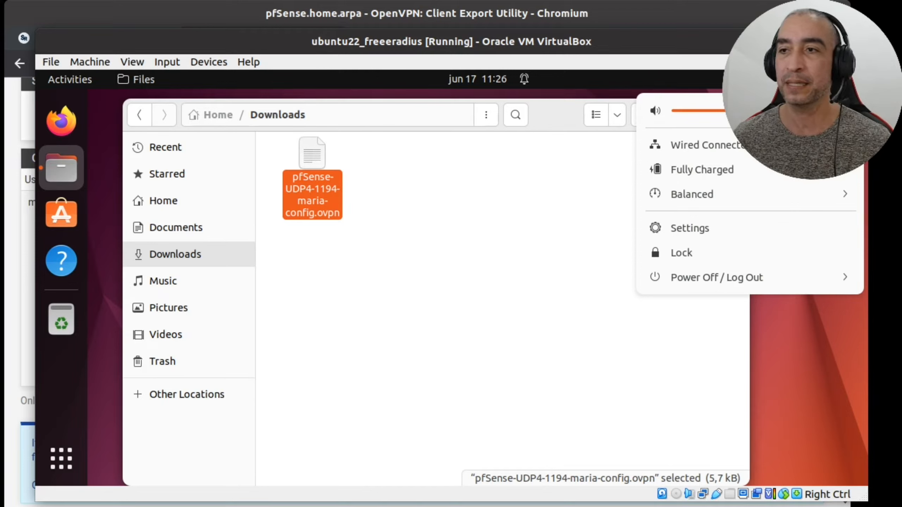
click(483, 254)
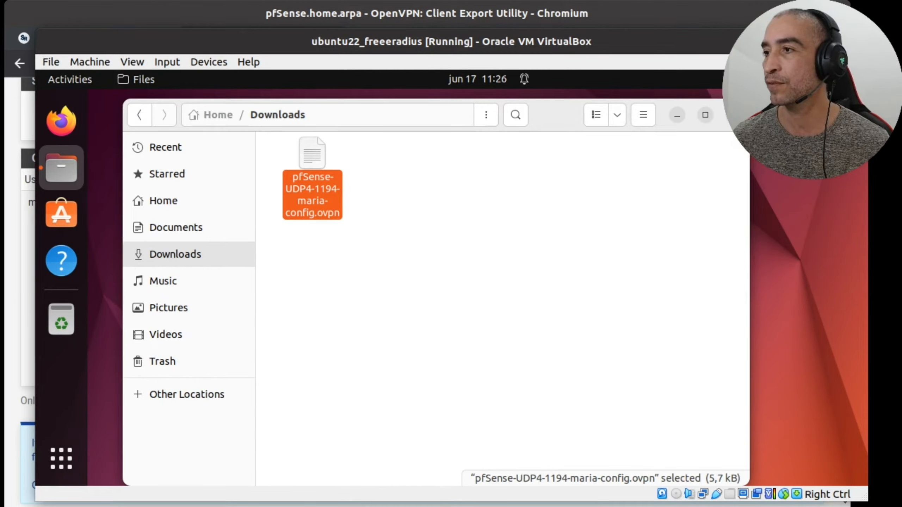
click(842, 79)
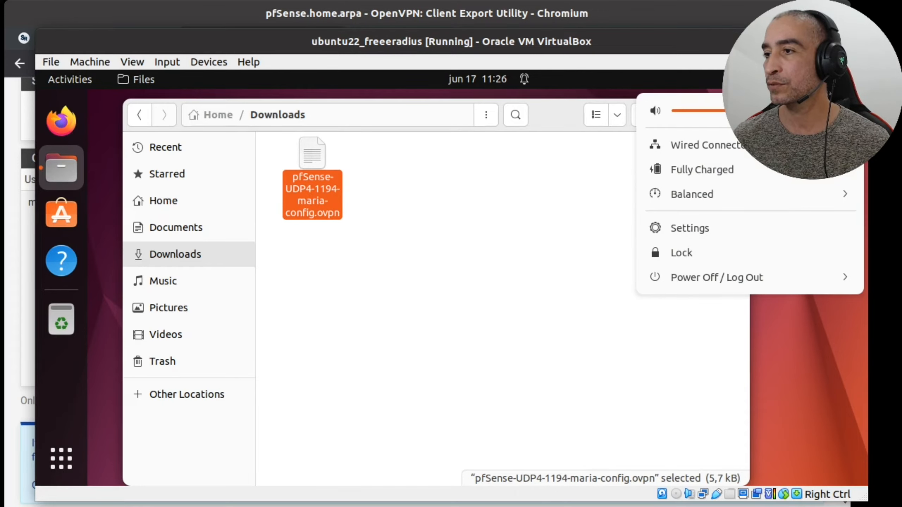
click(762, 224)
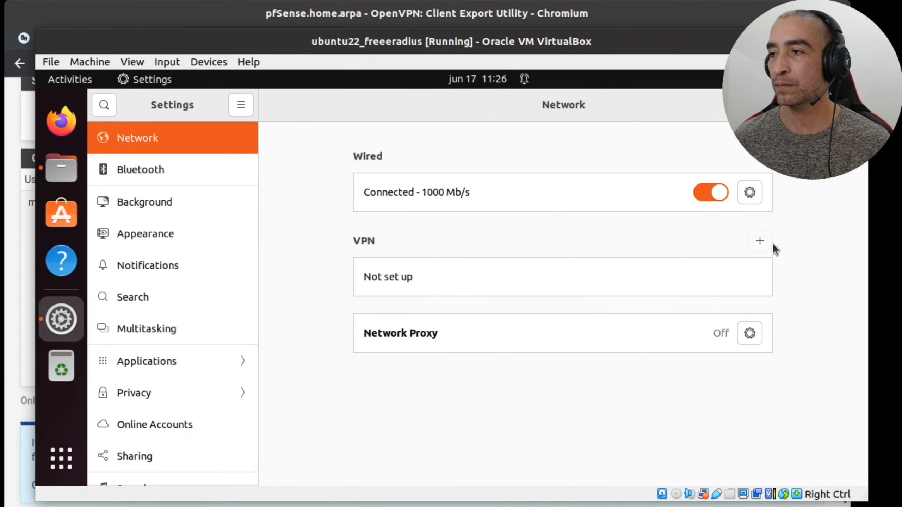
click(761, 242)
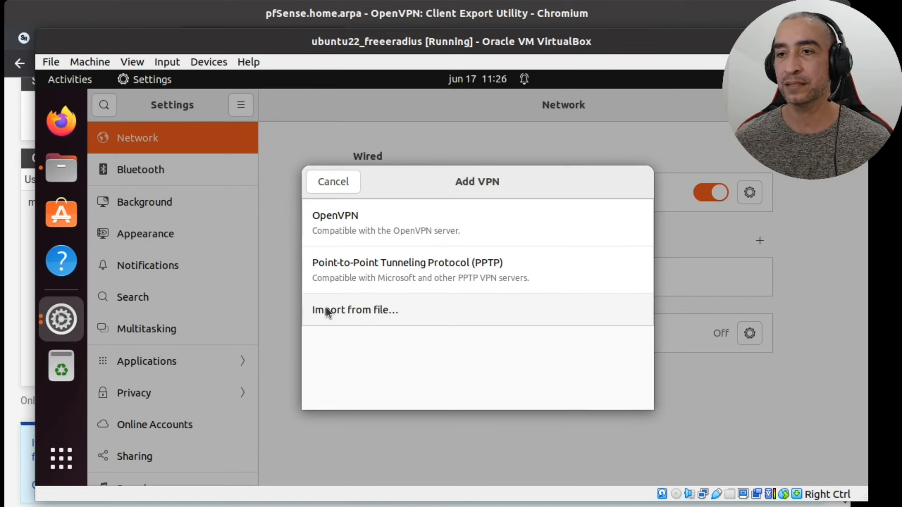
Step: Switch to Chromium and look through the Install and Configure OpenVPN Server on PfSense article
click(15, 330)
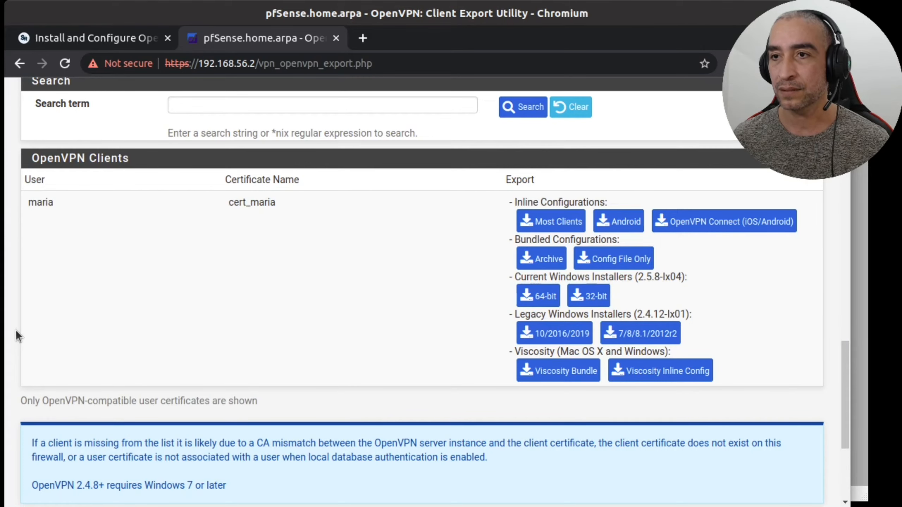
click(93, 38)
scroll(515, 213, down, 15)
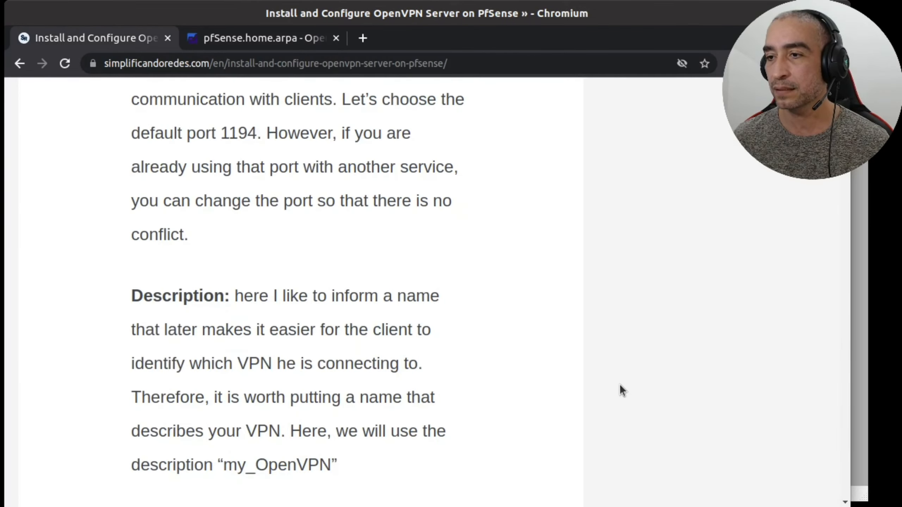
scroll(602, 374, down, 20)
scroll(668, 299, up, 8)
scroll(664, 302, up, 6)
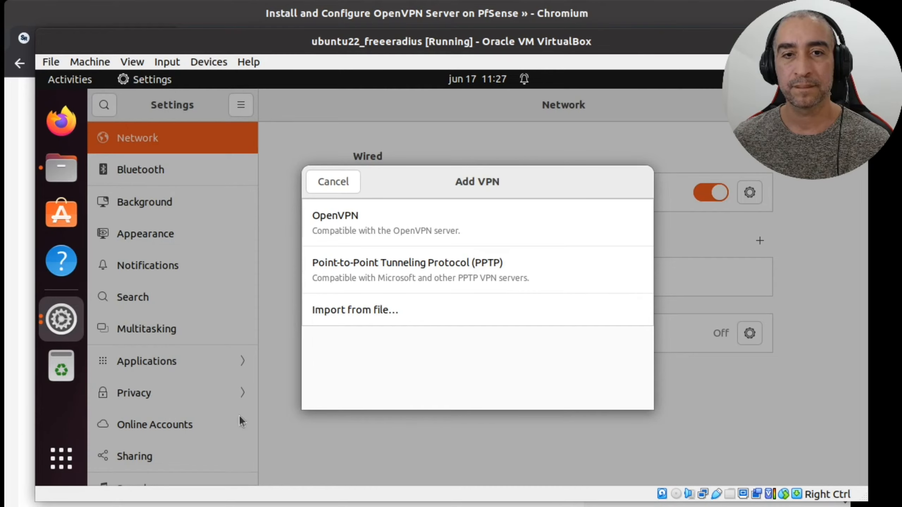
Step: Import the exported .ovpn file from Ubuntu's Downloads folder into the new VPN connection
click(383, 321)
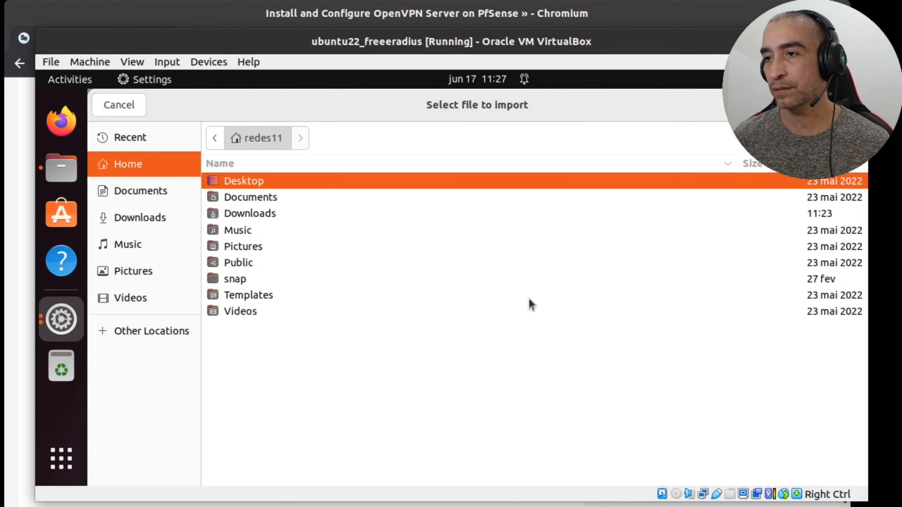
double_click(270, 213)
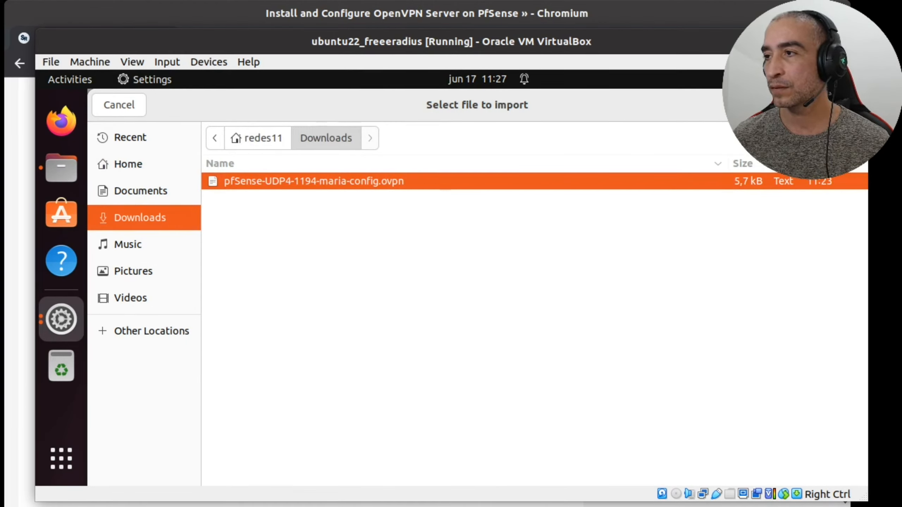
click(839, 105)
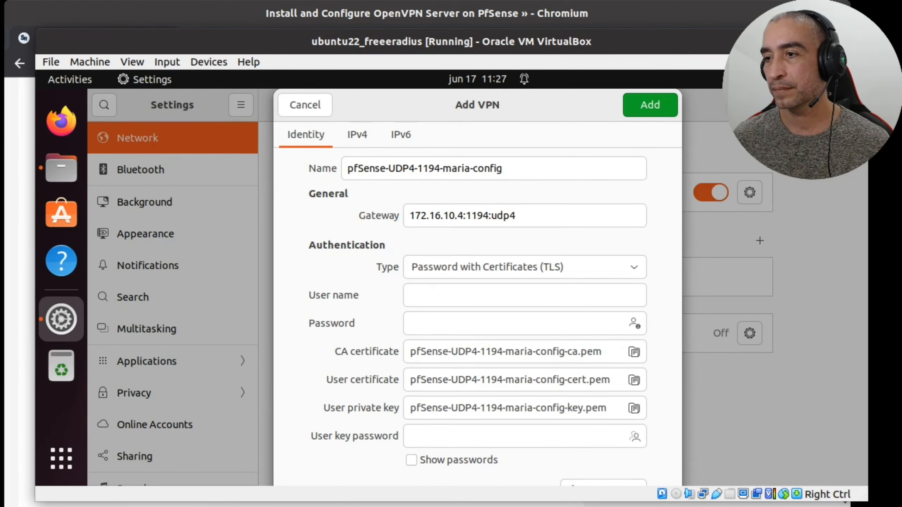
Step: Enter the VPN user name and account password, add the imported connection and turn it on
click(426, 293)
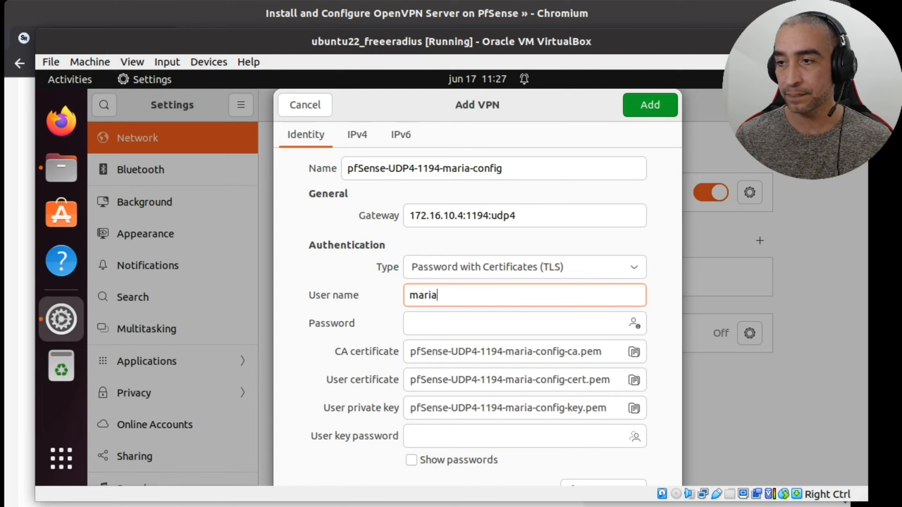
click(445, 324)
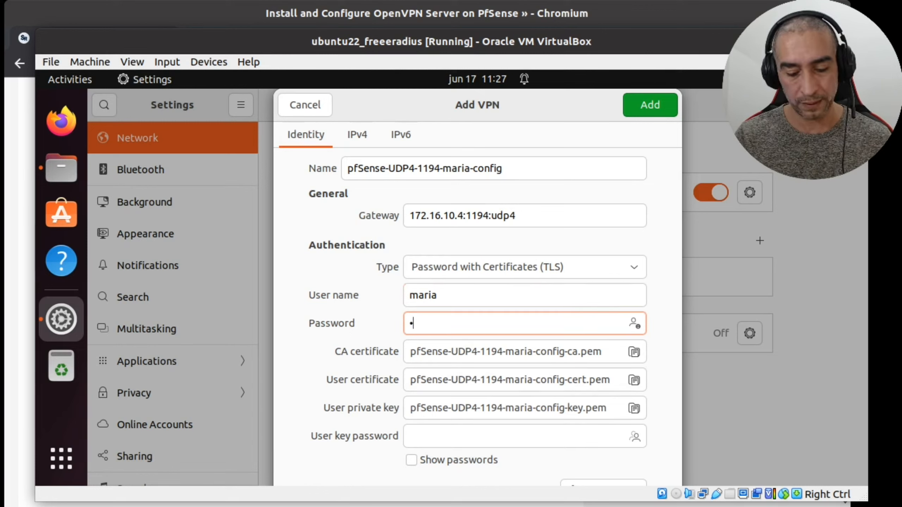
click(651, 107)
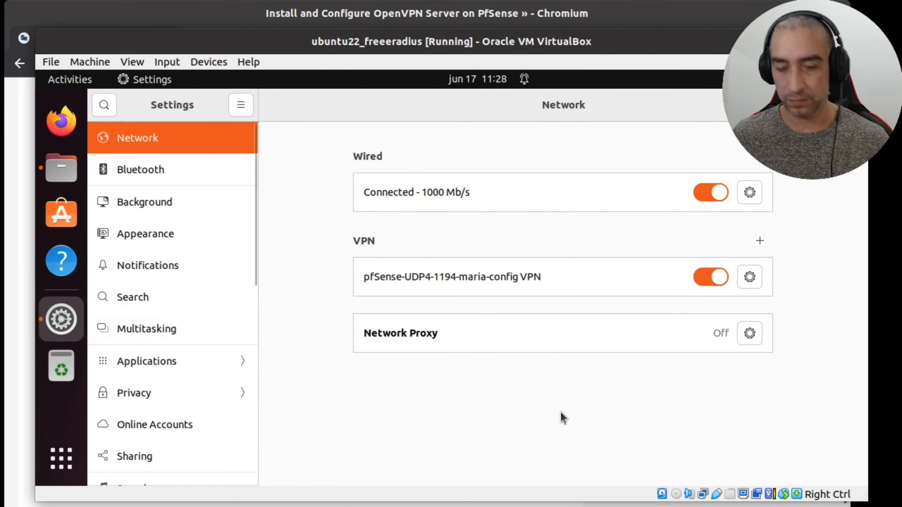
Step: Open a terminal, run netstat -rn and check the default route's gateway and interface with the VPN connected
key(ctrl+alt+t)
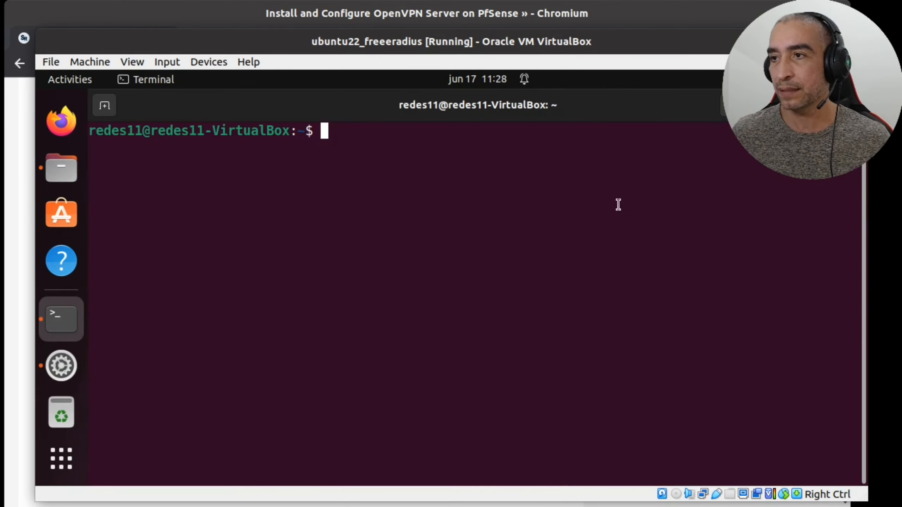
text(n)
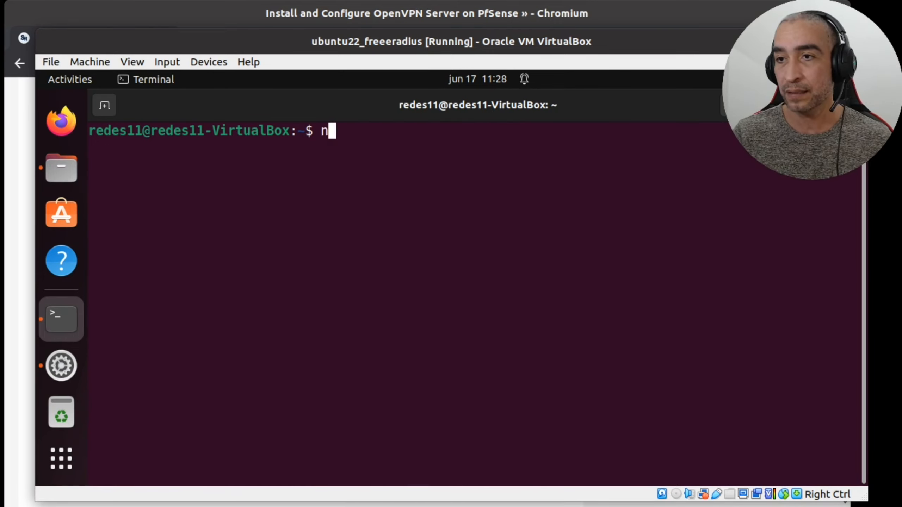
text(etstat -rn)
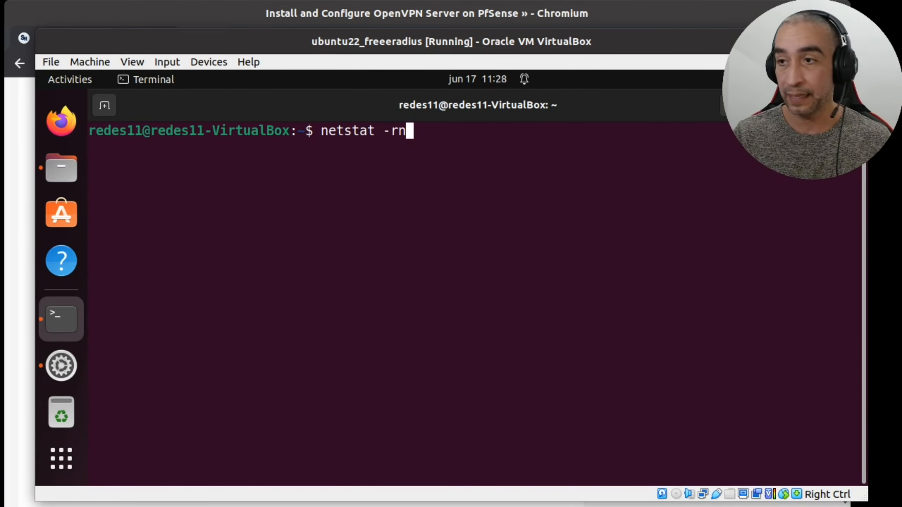
key(Return)
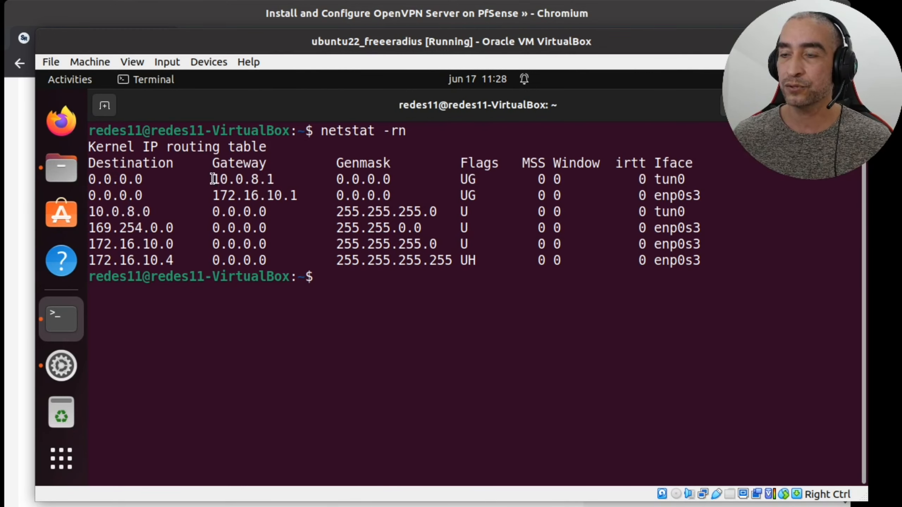
drag(213, 179, 278, 180)
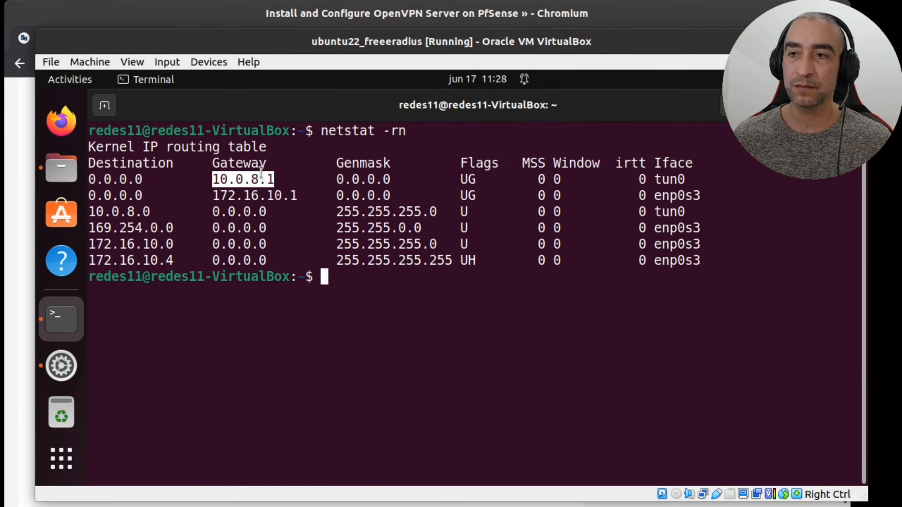
click(230, 181)
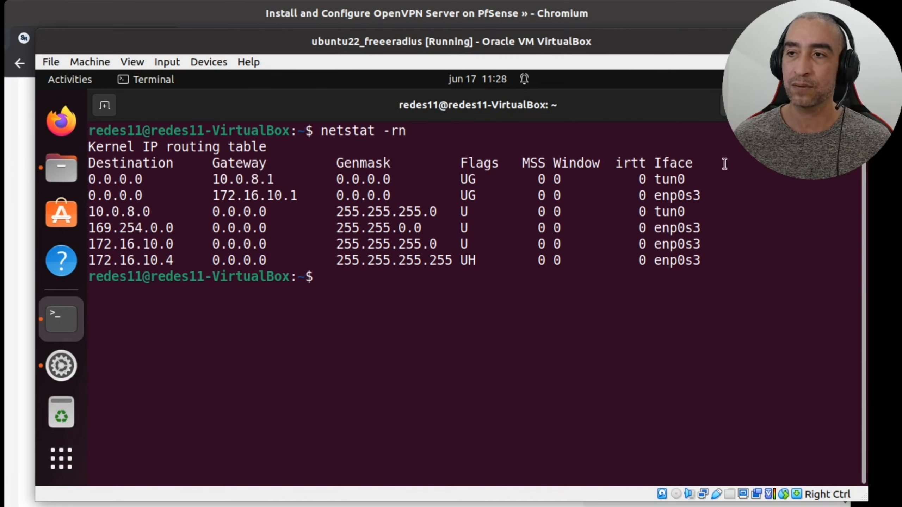
drag(684, 179, 653, 178)
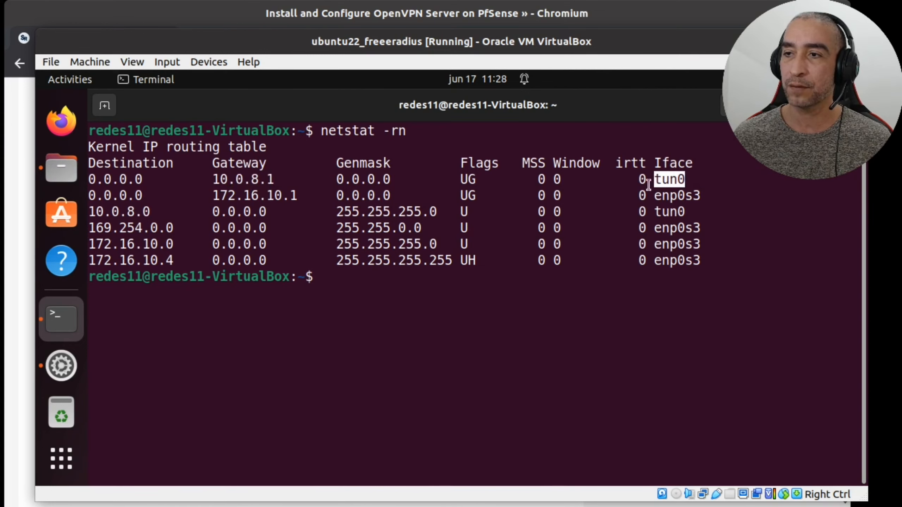
Step: Run ifconfig to list the network interfaces with the VPN connected
click(600, 215)
text(ifconfig)
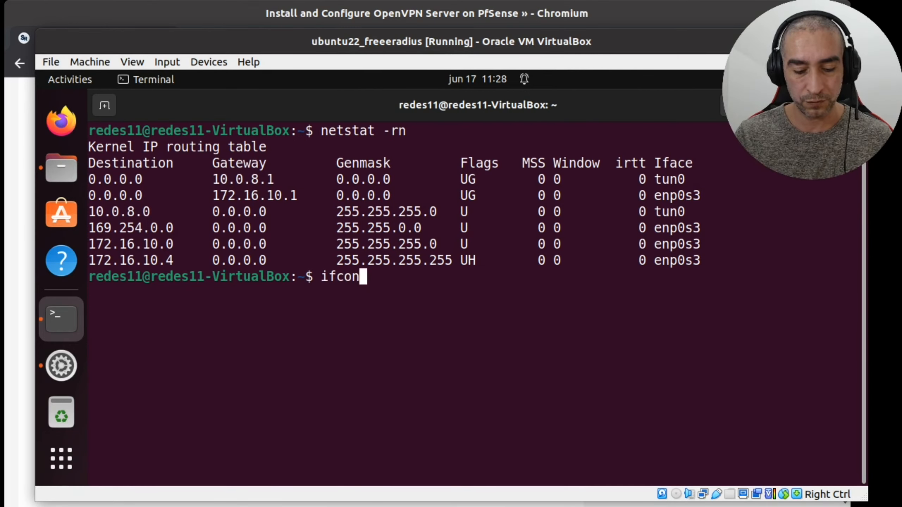
key(Return)
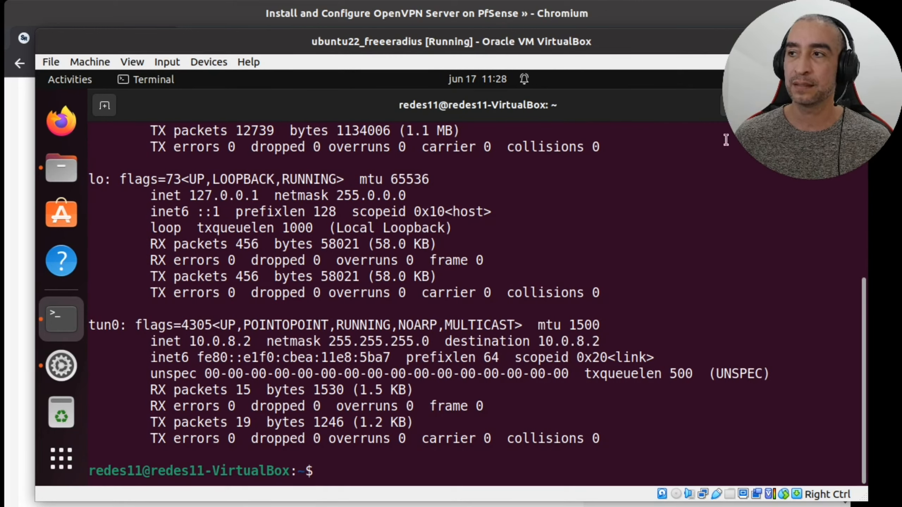
Step: Turn off the pfSense VPN connection and run ifconfig to check the remaining network interfaces
click(839, 80)
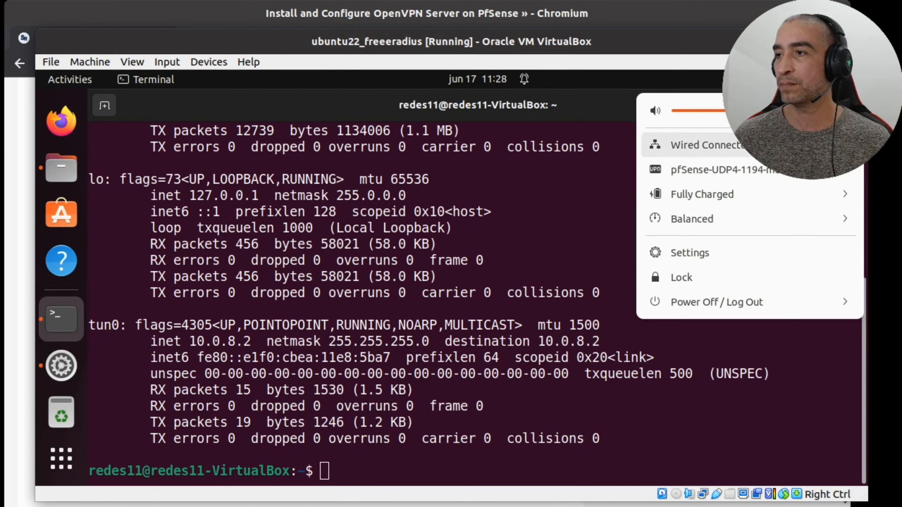
click(763, 172)
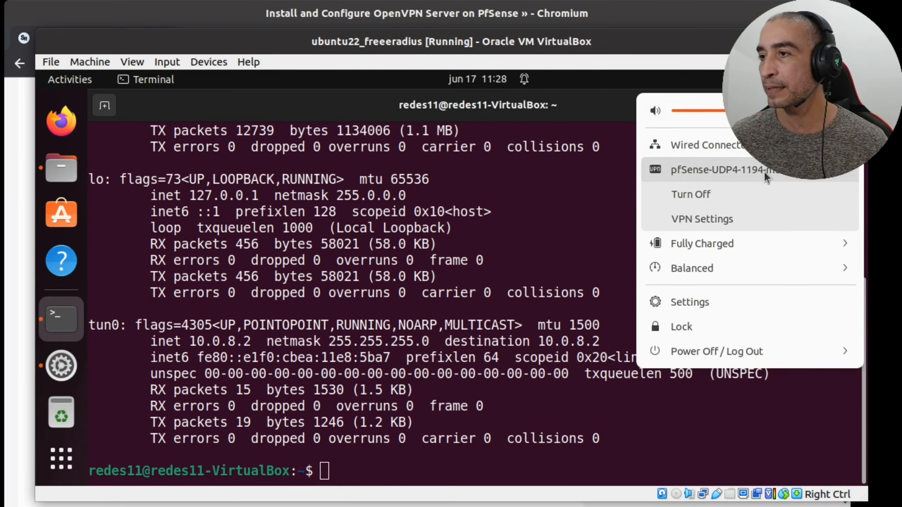
click(747, 192)
text(ifconfig)
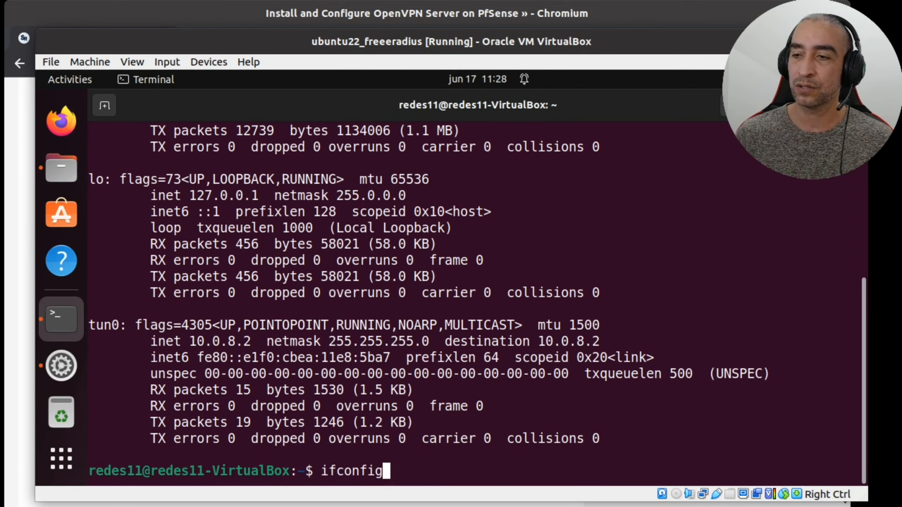
key(Return)
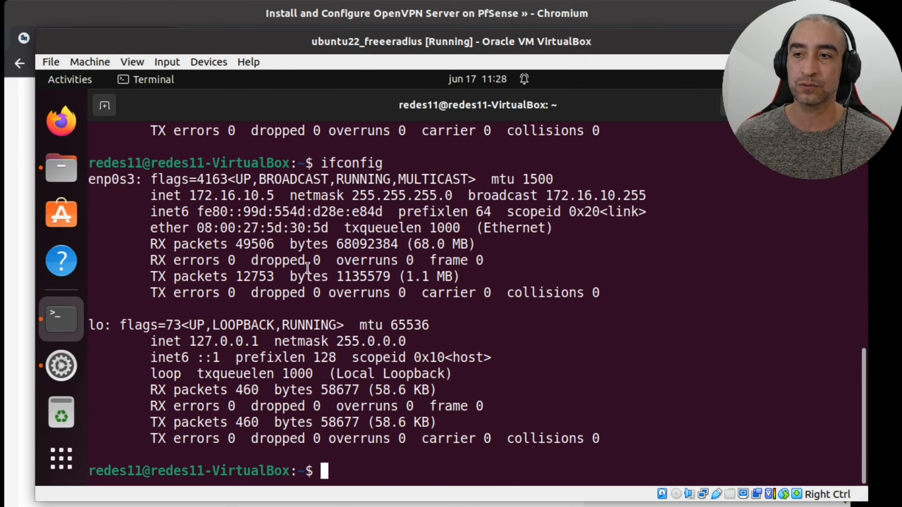
Step: Rerun netstat -rn and check the default gateway with the VPN disconnected
key(Up)
key(Up)
key(Return)
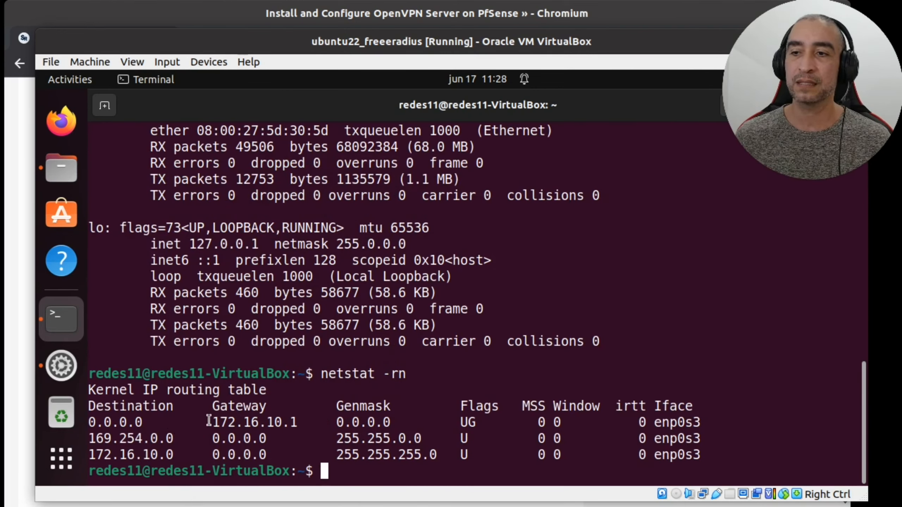
drag(212, 422, 297, 424)
click(295, 424)
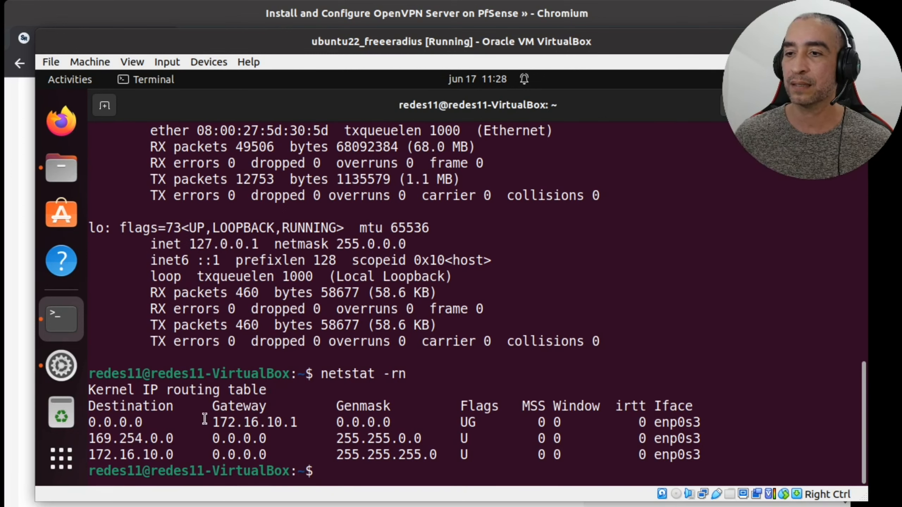
drag(213, 422, 296, 422)
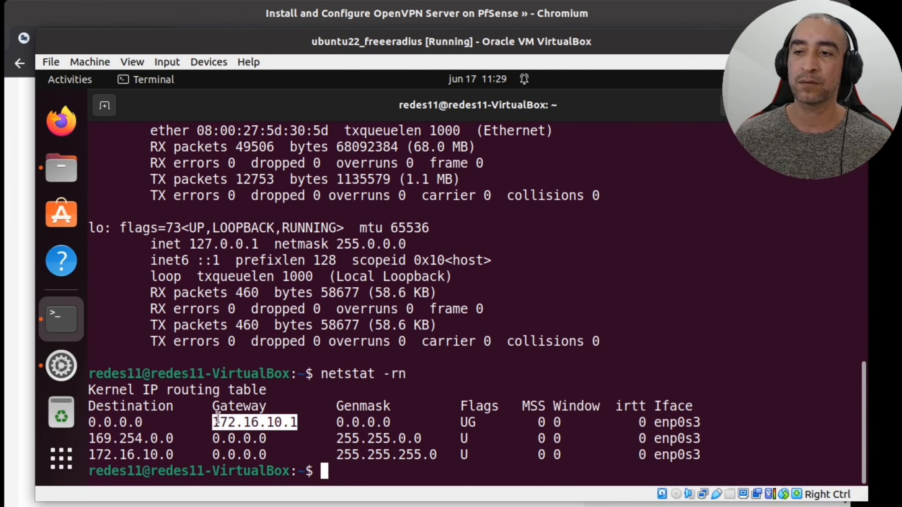
click(209, 422)
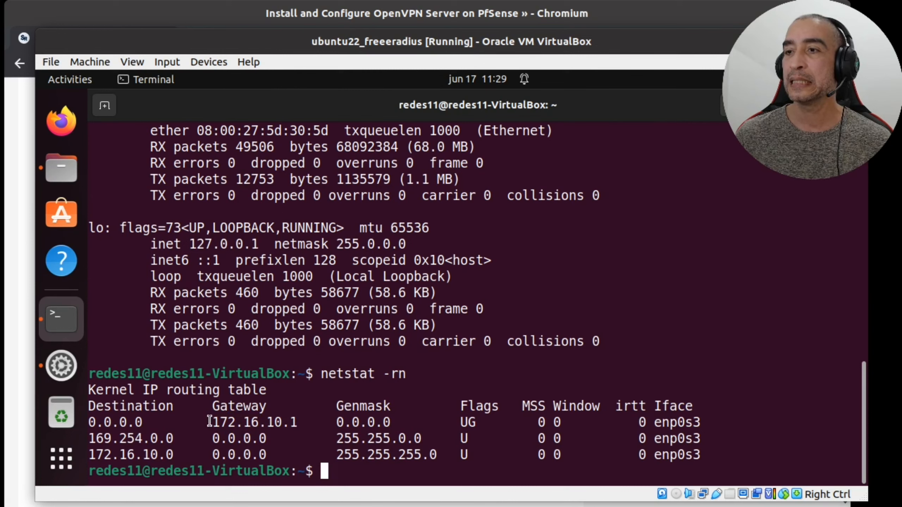
Step: Reconnect the pfSense VPN and rerun netstat -rn to check the routing table
click(841, 79)
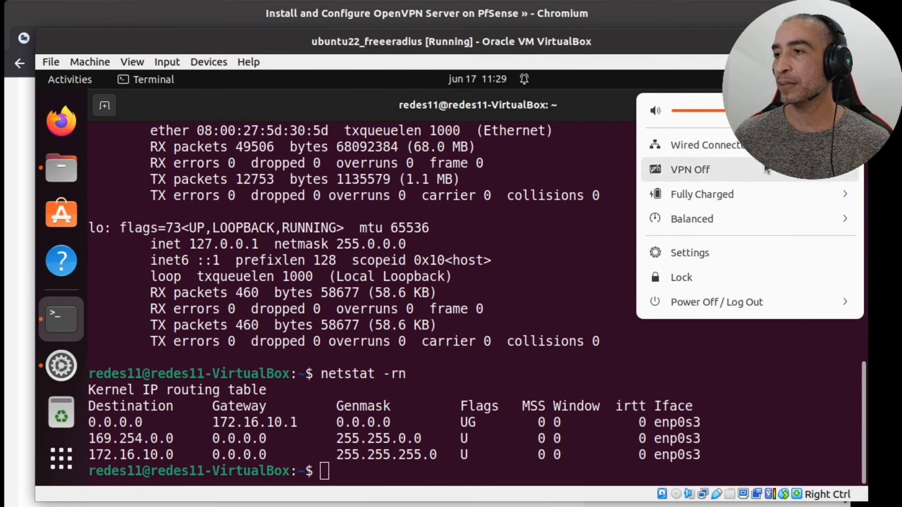
click(742, 169)
click(747, 188)
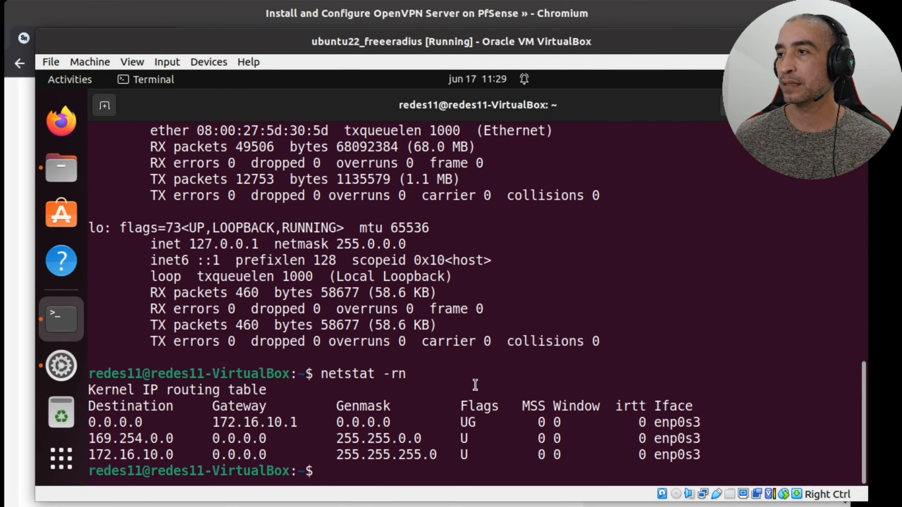
key(Up)
key(Up)
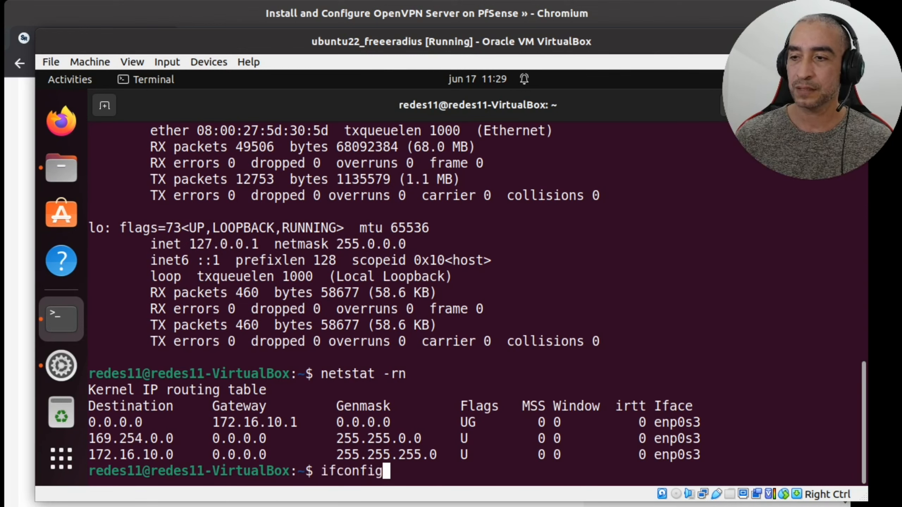
key(Down)
key(Return)
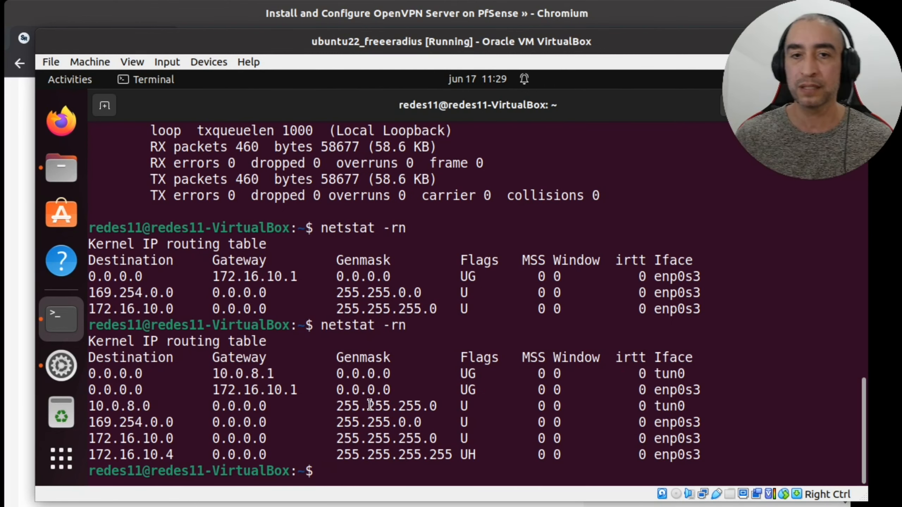
Step: Run traceroute 8.8.8.8 to check the path through the VPN, stopping it after the first hops
text(trace)
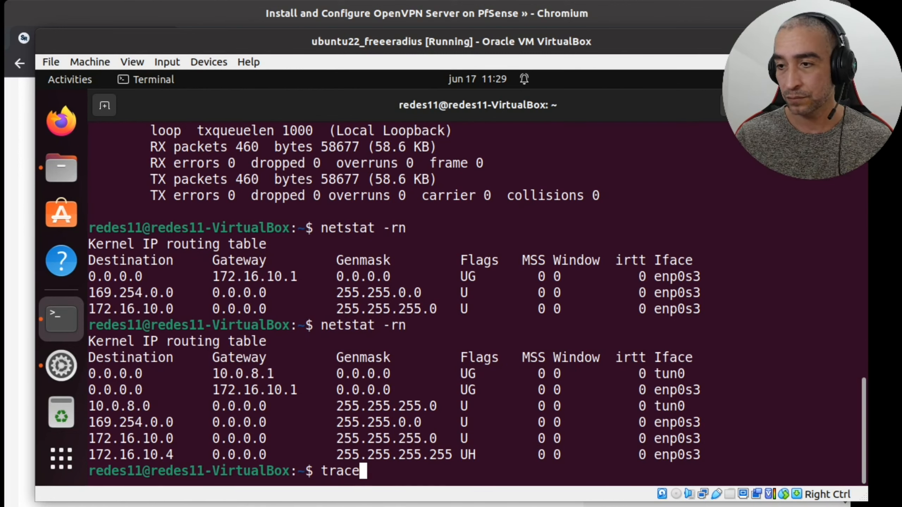
text(route)
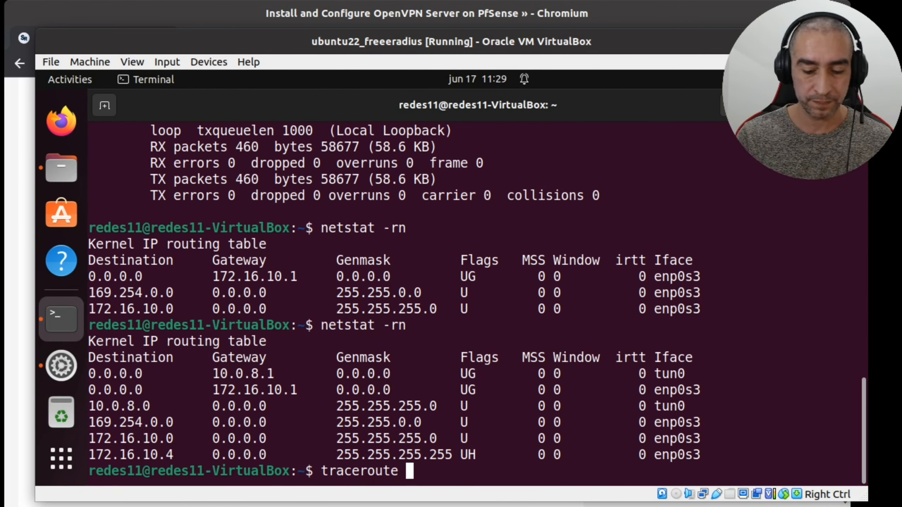
text( 8.8.8.8)
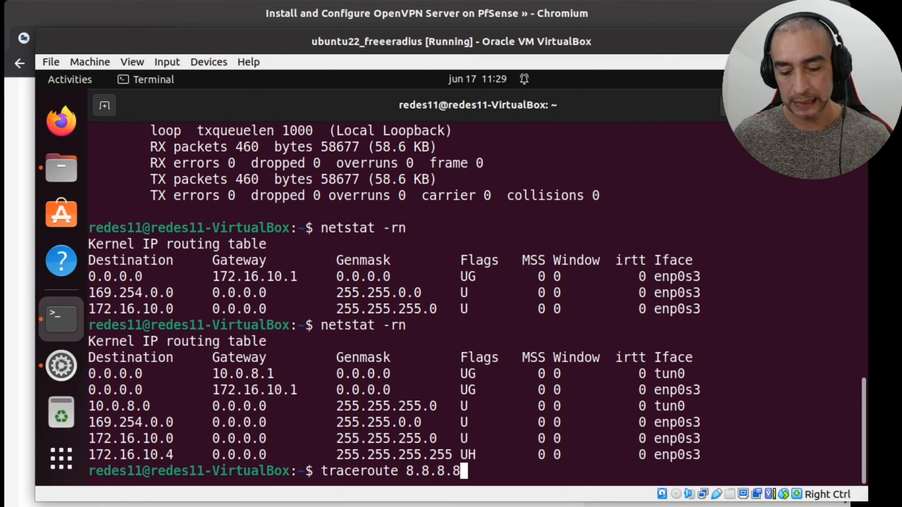
key(Return)
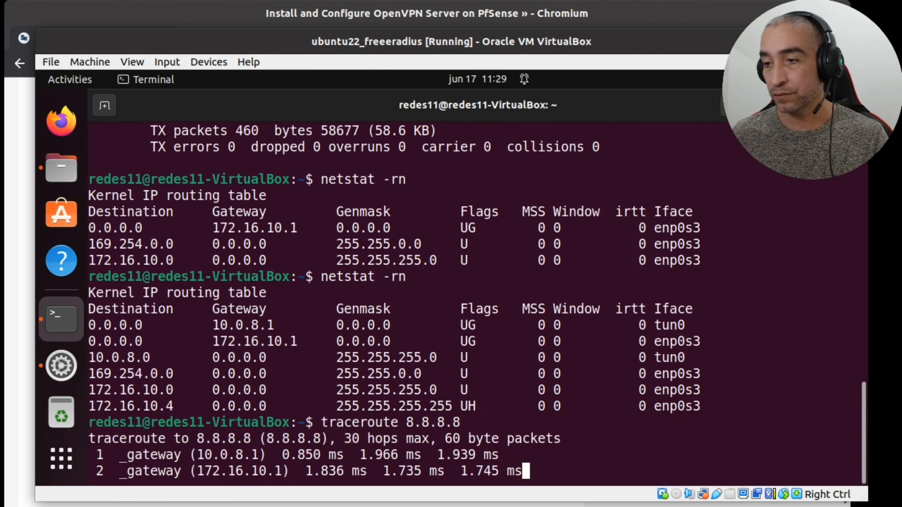
key(ctrl+c)
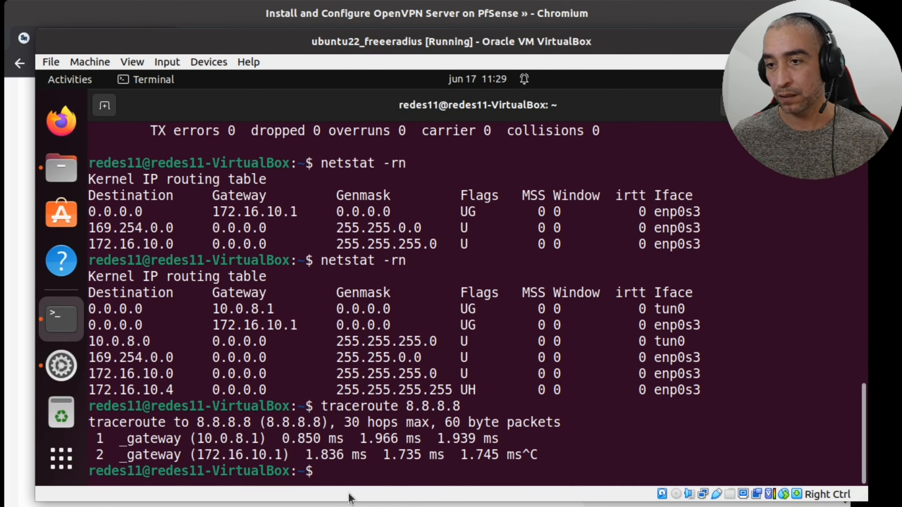